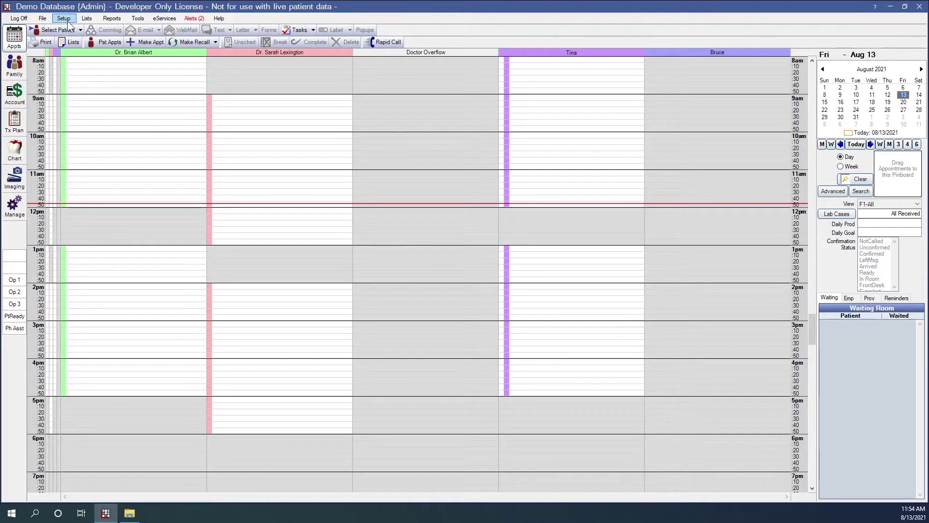
# Check Medical Insurance in Show Features and save the setting for all computers.
pyautogui.click(63, 19)
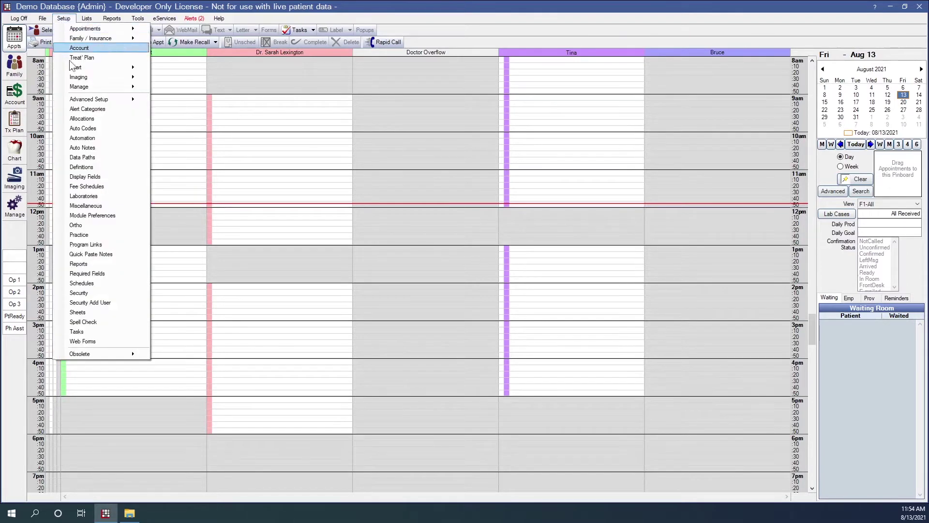
pyautogui.moveTo(74, 100)
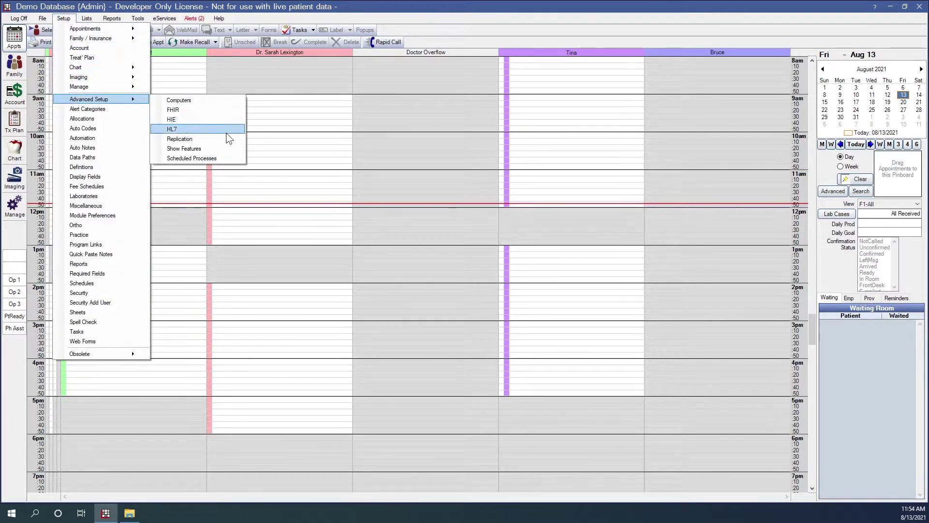
pyautogui.click(218, 148)
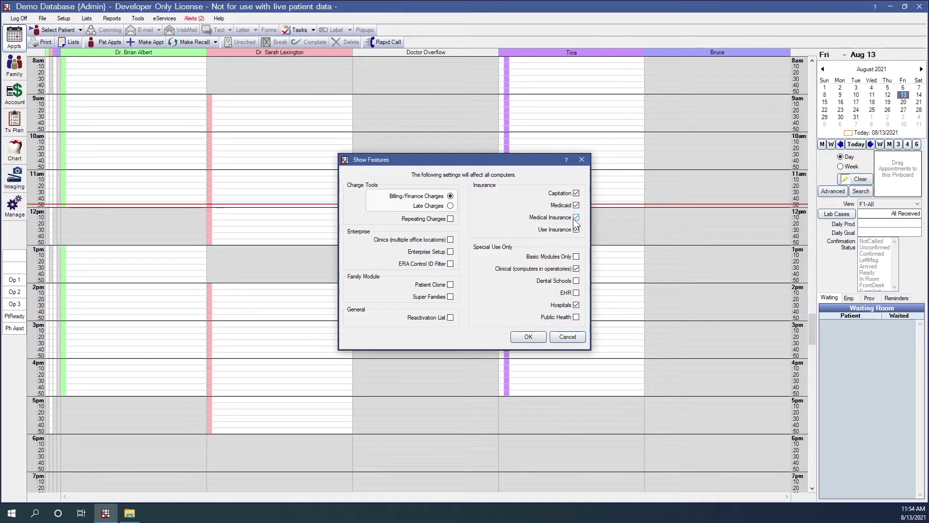
pyautogui.click(533, 341)
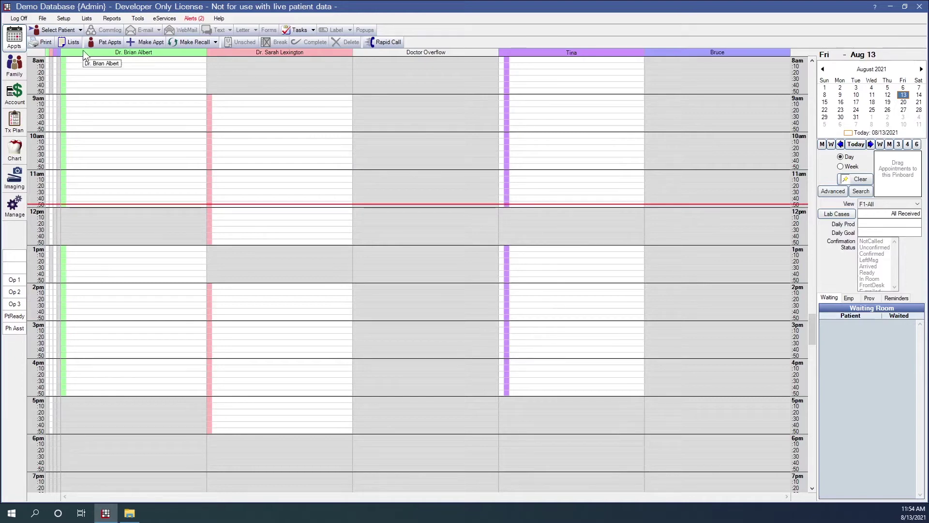
pyautogui.click(64, 19)
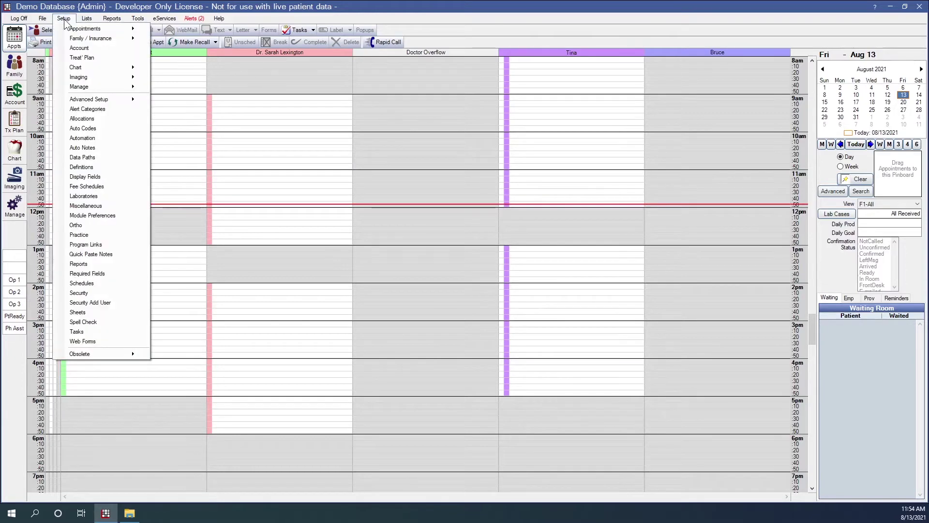
pyautogui.click(73, 48)
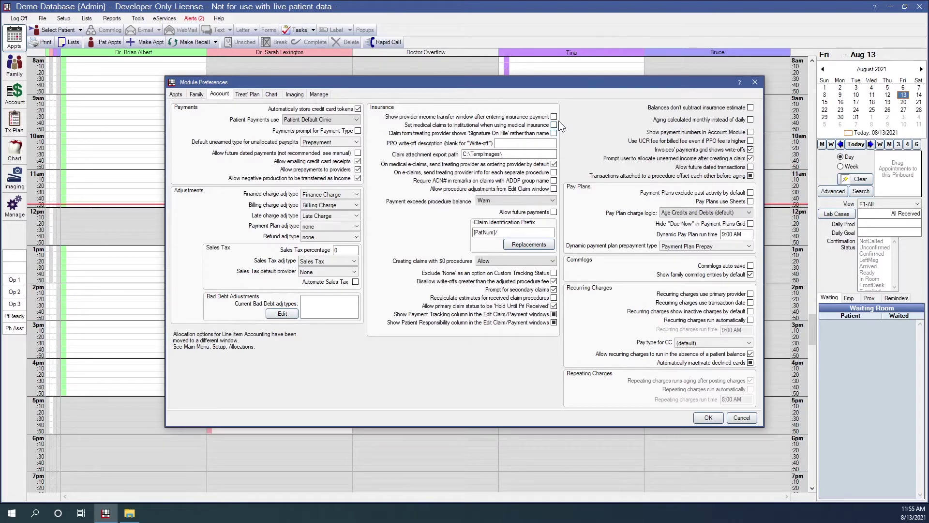
pyautogui.click(741, 418)
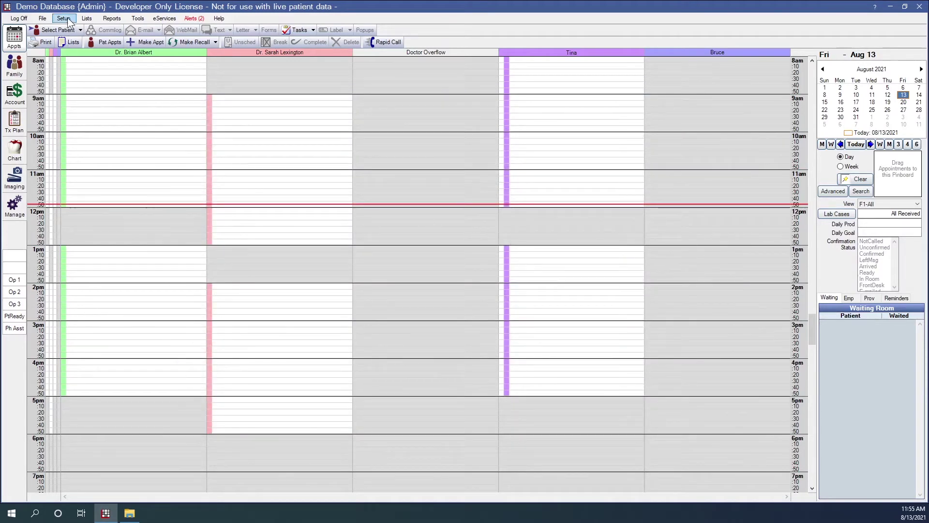
# Check for updates in the EHR Code System Importer and download ICD10CM and ICD9CM.
pyautogui.click(64, 19)
pyautogui.moveTo(79, 68)
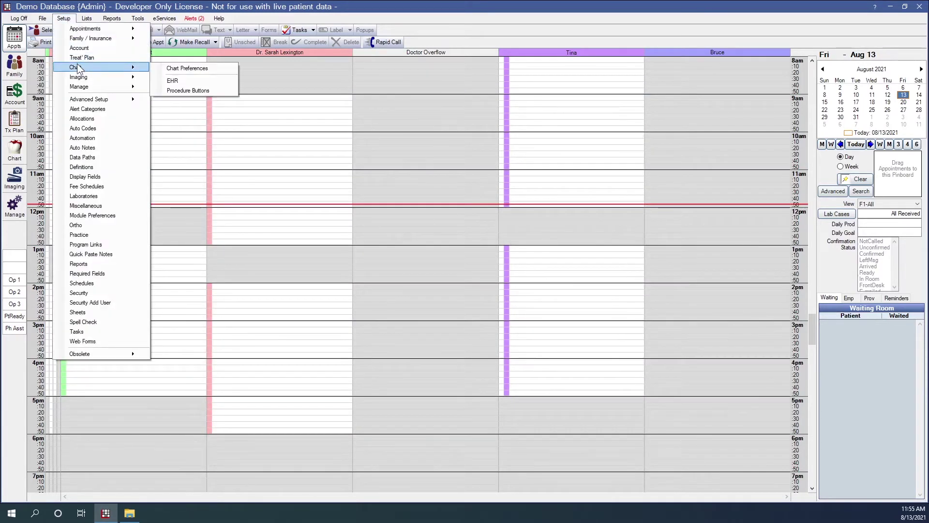
pyautogui.click(178, 80)
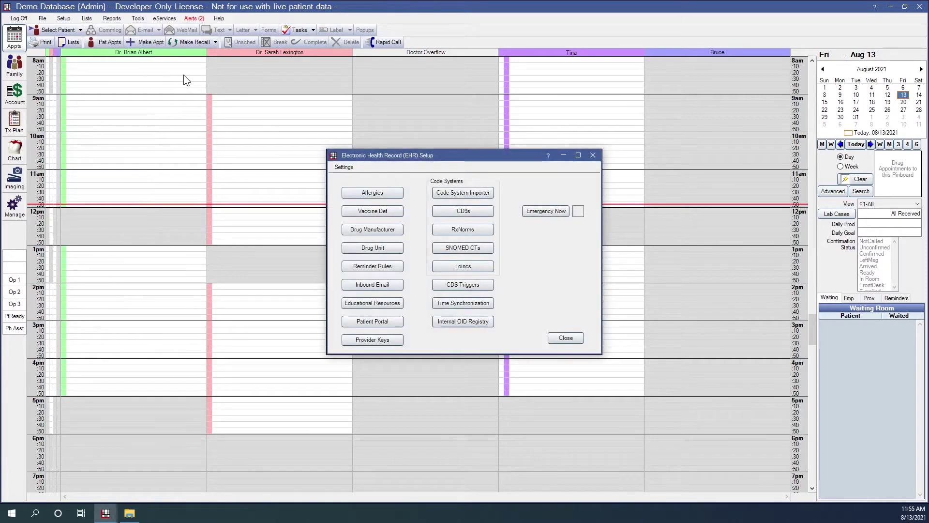
pyautogui.click(469, 193)
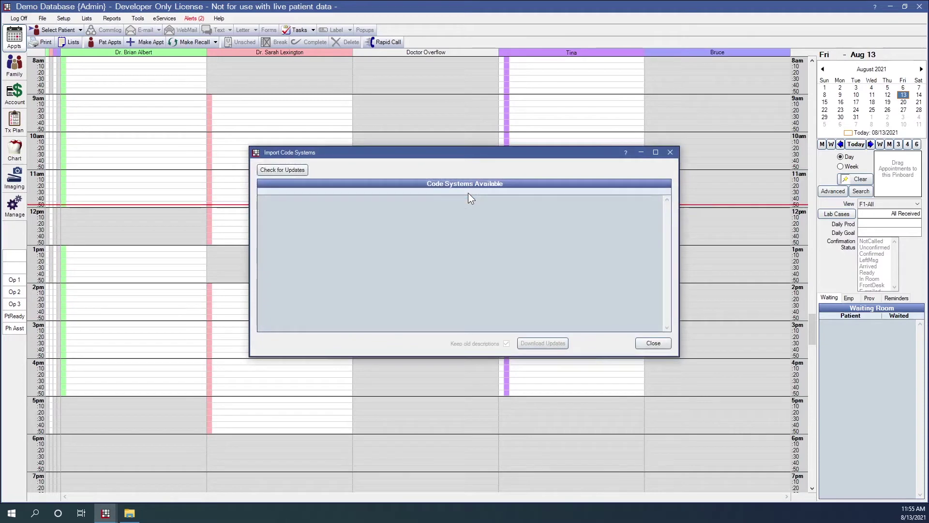
pyautogui.click(267, 167)
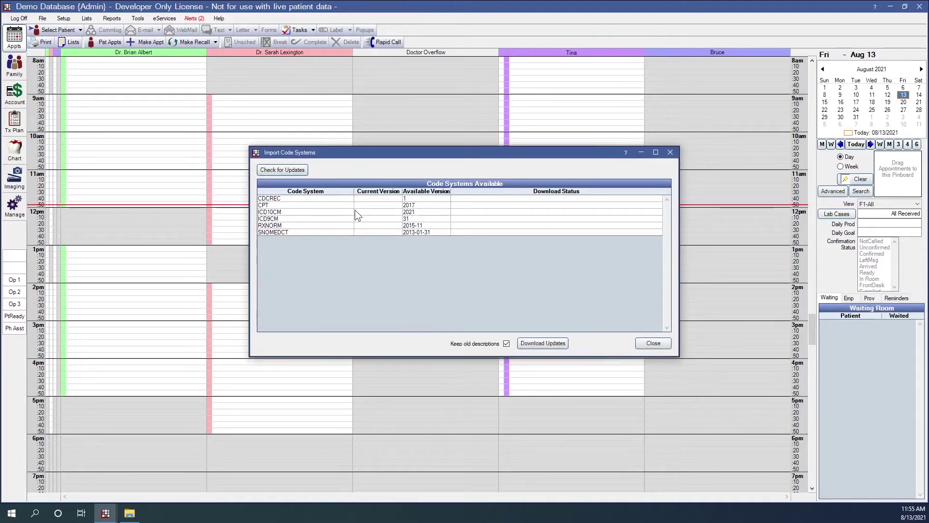
pyautogui.moveTo(355, 210); pyautogui.dragTo(352, 218)
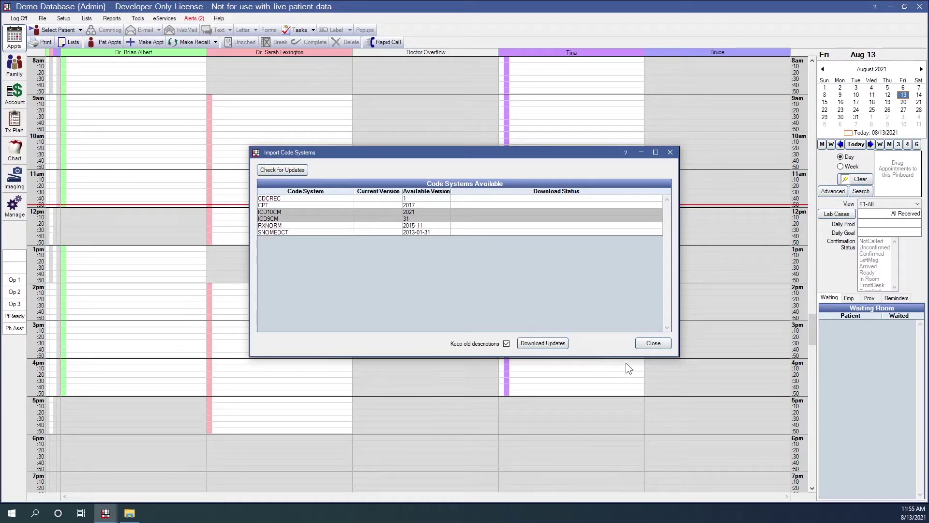
pyautogui.click(547, 343)
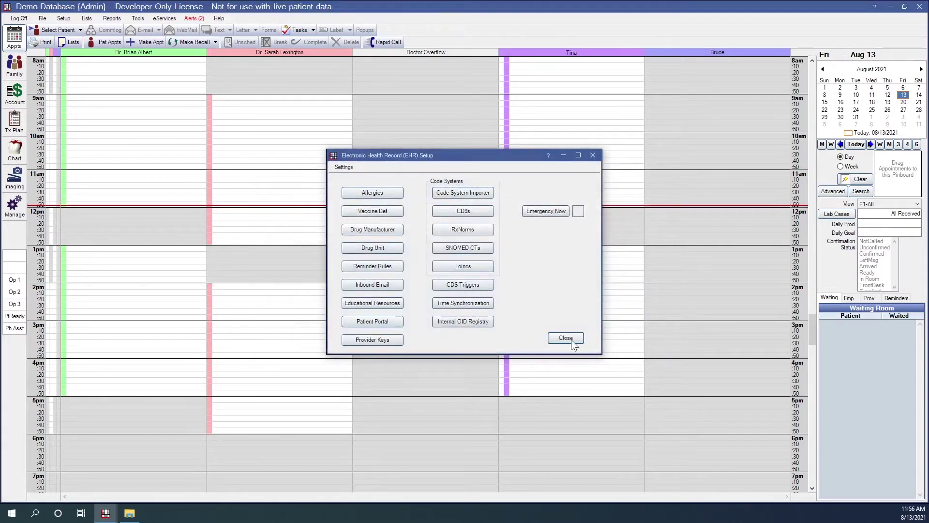
pyautogui.click(572, 340)
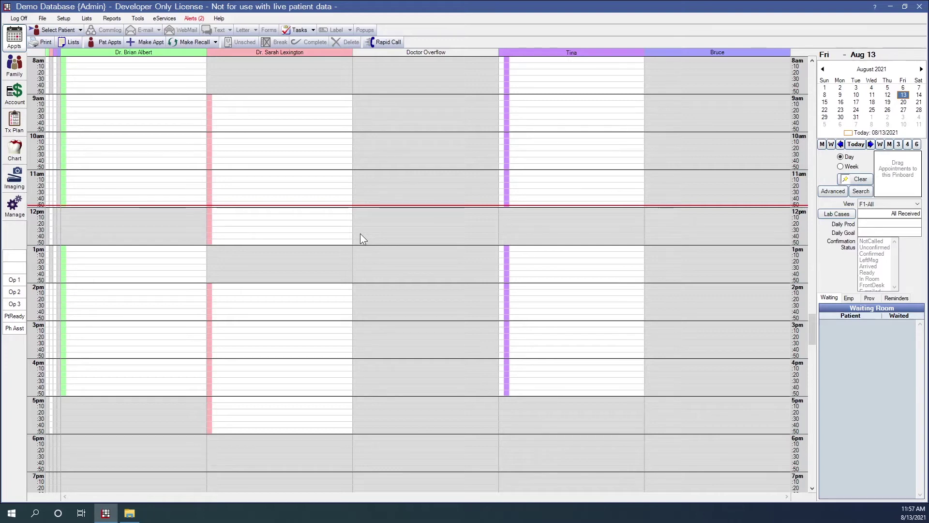
# Set Emdeon Medical as the default medical clearinghouse and review its details.
pyautogui.click(64, 19)
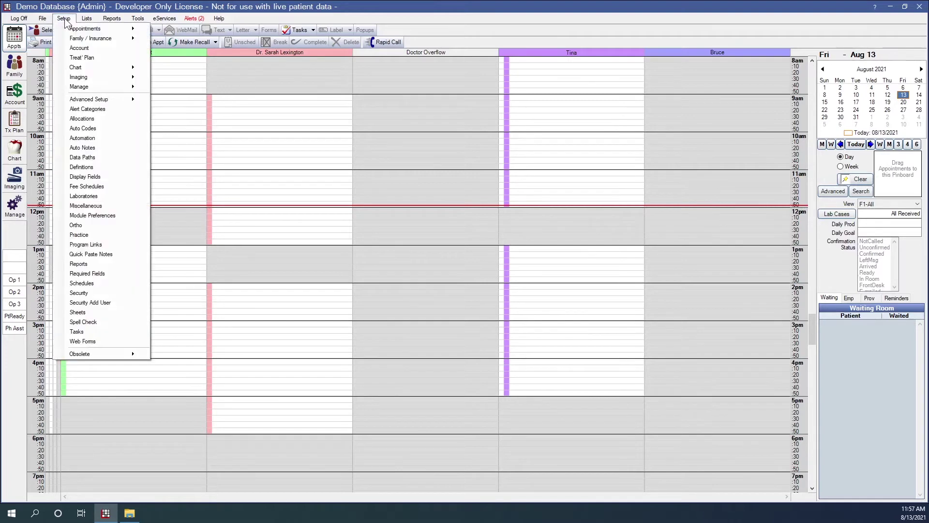
pyautogui.moveTo(71, 39)
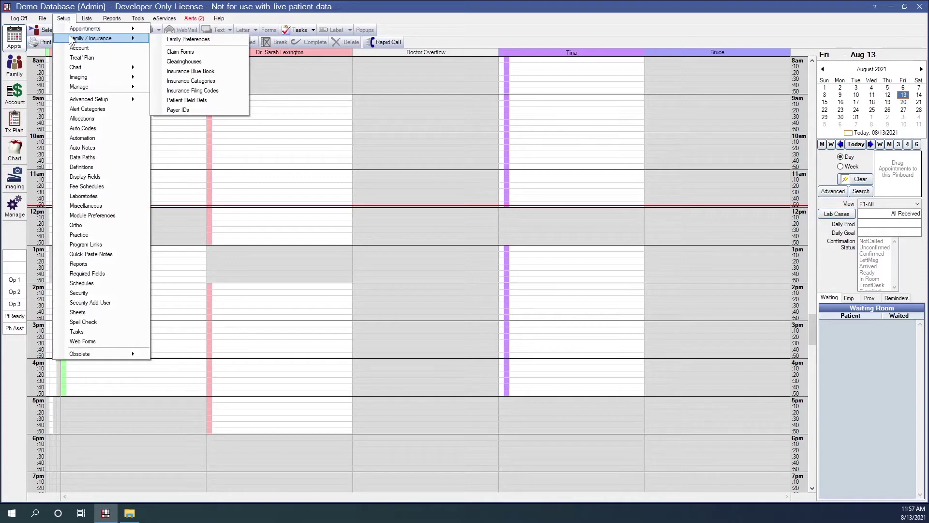
pyautogui.click(184, 61)
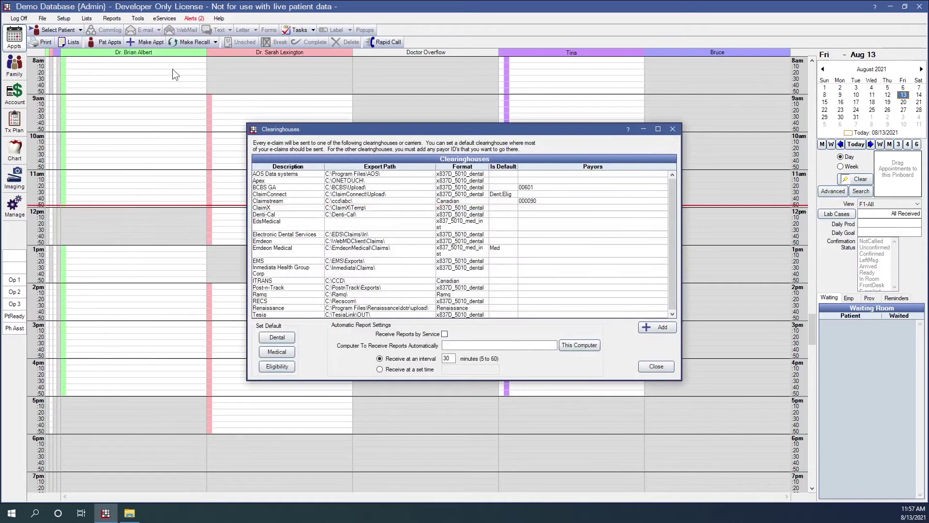
pyautogui.click(402, 248)
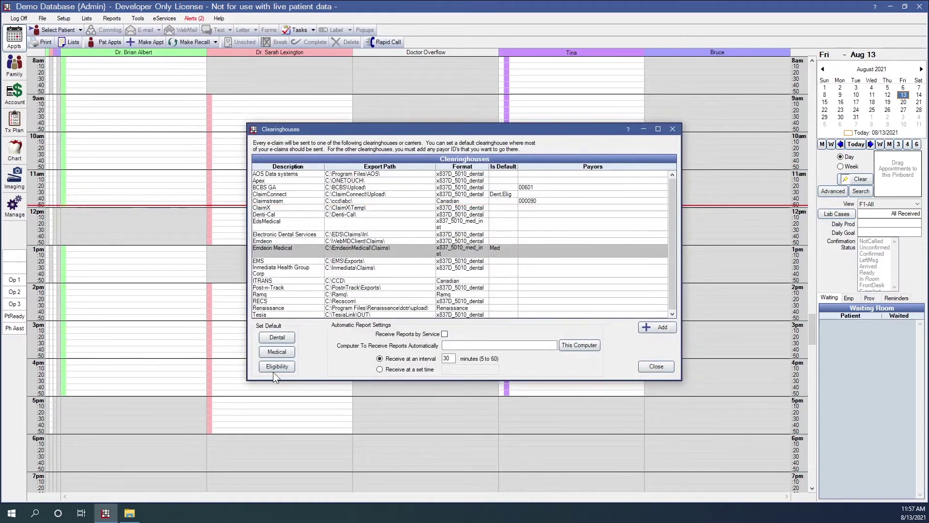
pyautogui.click(387, 248)
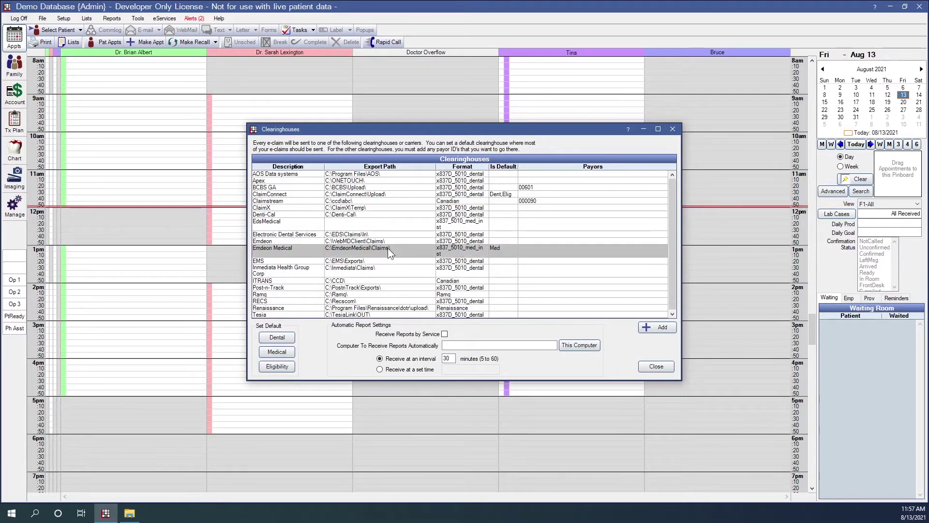
pyautogui.doubleClick(388, 248)
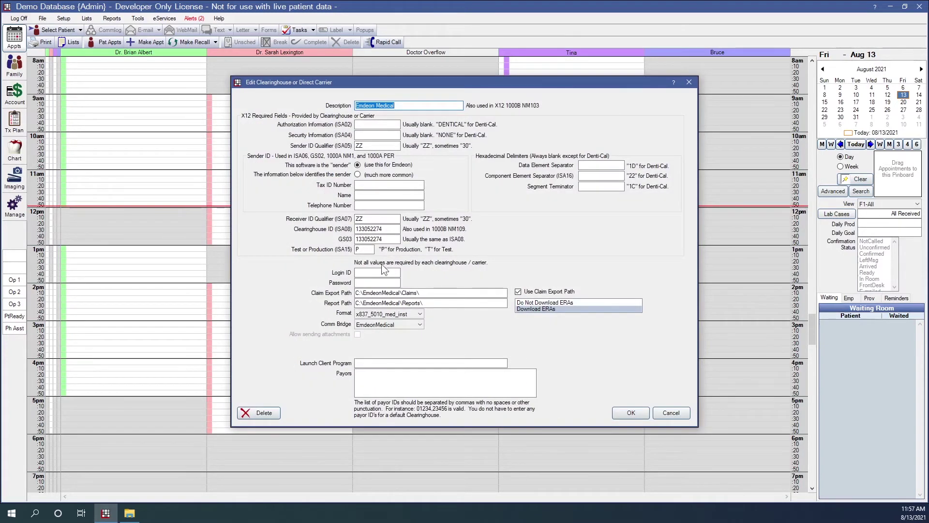
pyautogui.click(676, 416)
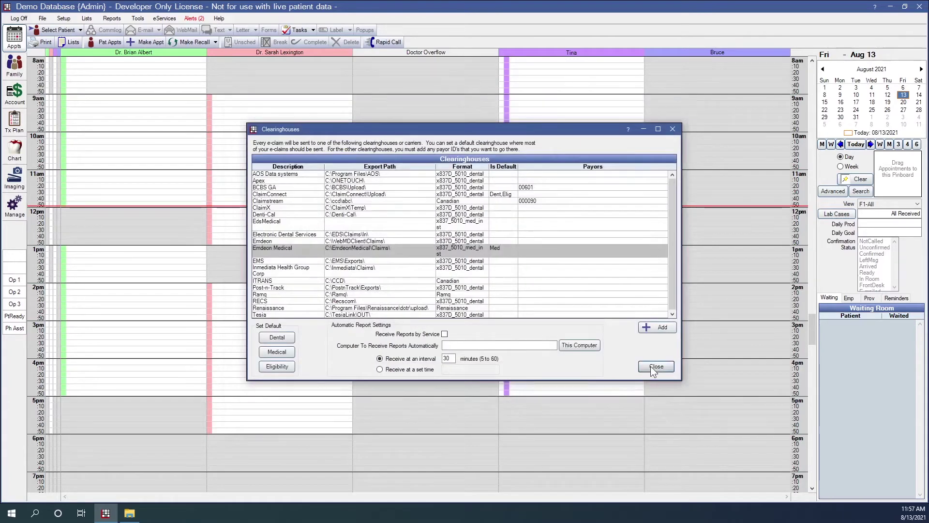
pyautogui.click(654, 367)
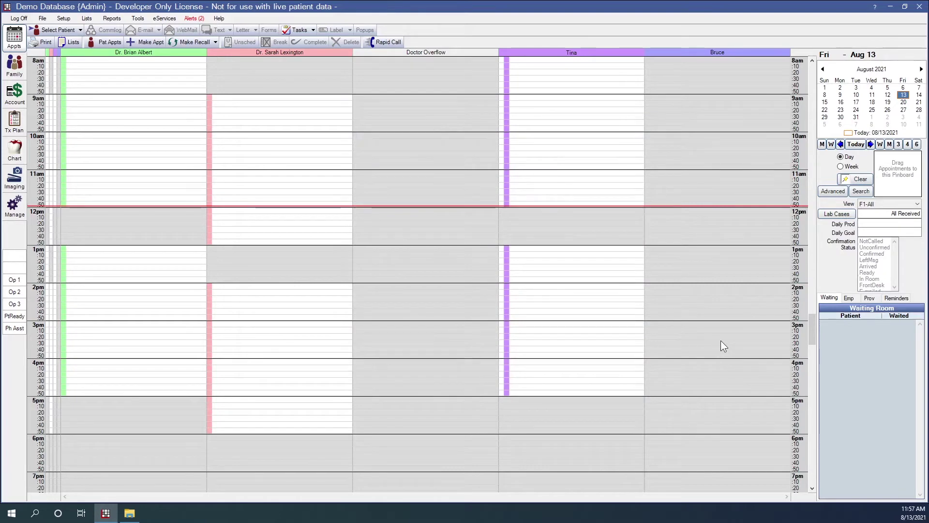
# Open the Pixar Blue Cross Blue Shield plan and mark it as medical insurance.
pyautogui.click(87, 19)
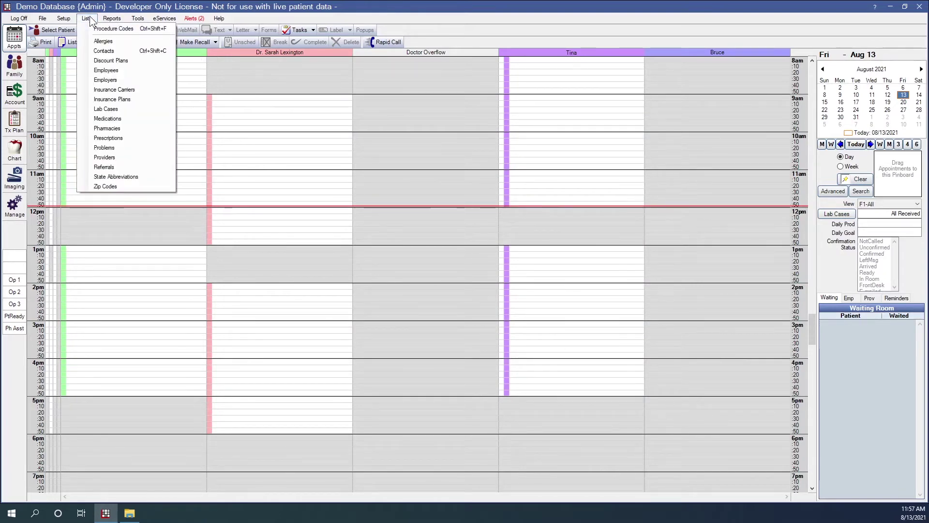
pyautogui.click(92, 100)
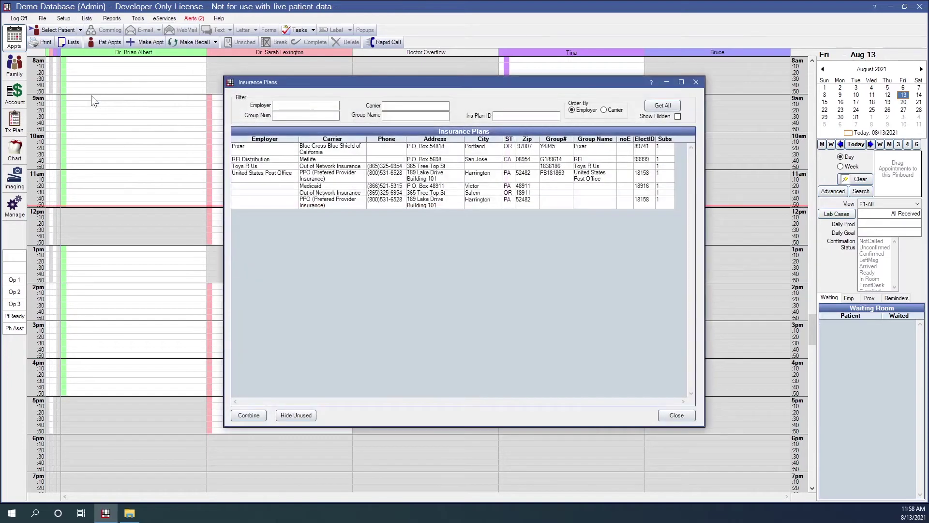
pyautogui.click(336, 151)
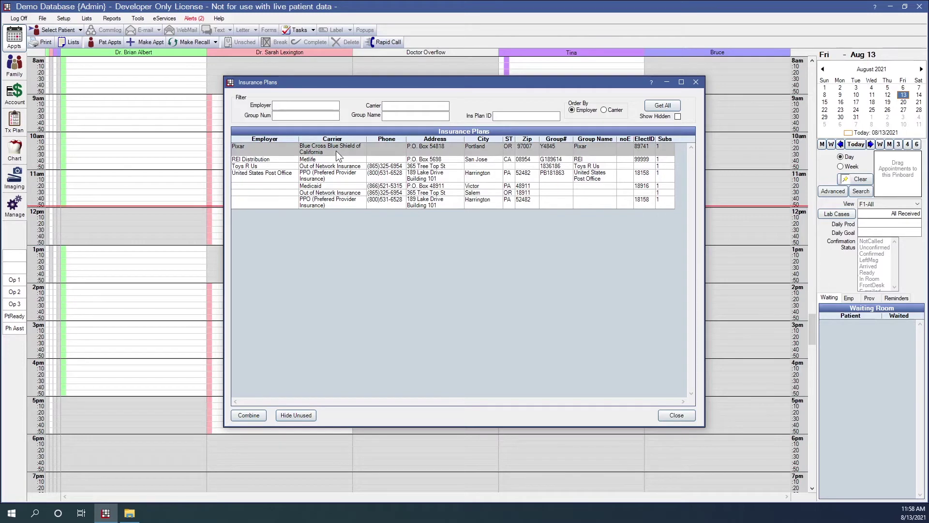
pyautogui.doubleClick(350, 151)
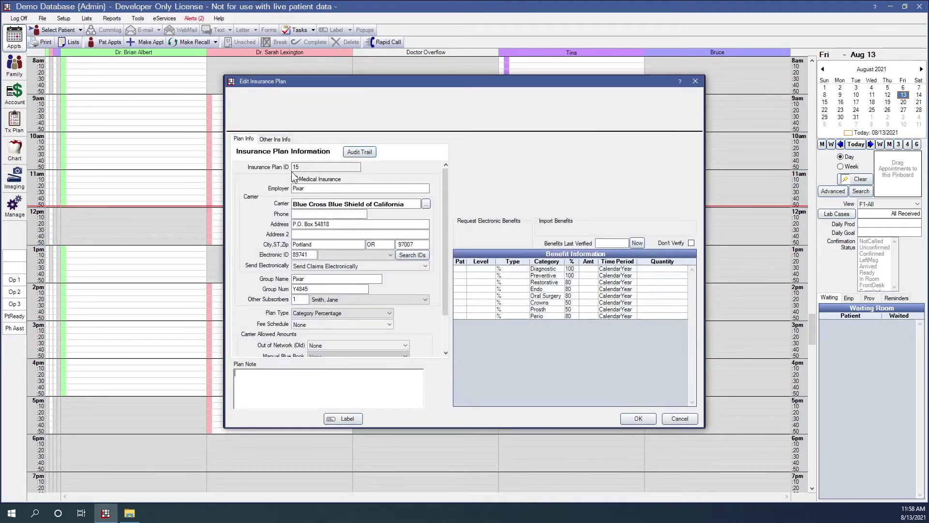
pyautogui.click(294, 178)
# Keep 1500_02_12 as the plan's claim form, save the plan, and close the plans list.
pyautogui.click(275, 138)
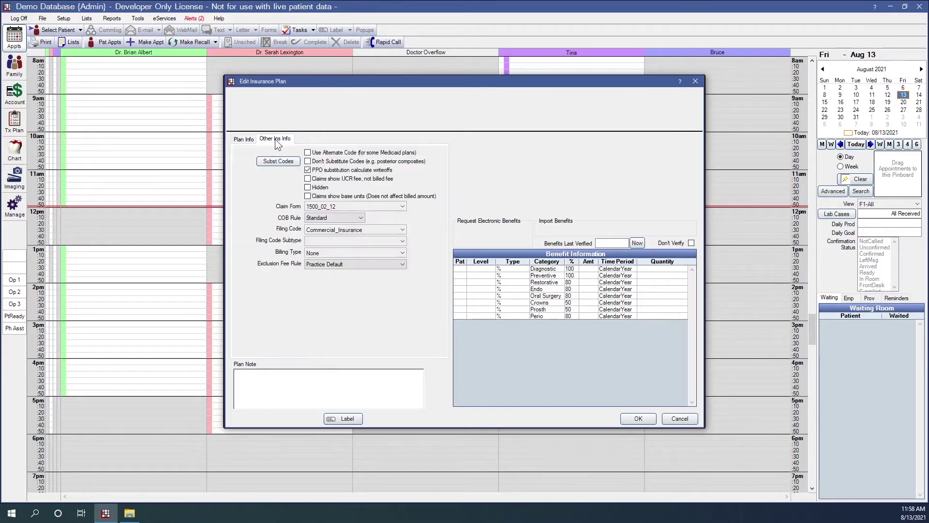
pyautogui.click(392, 207)
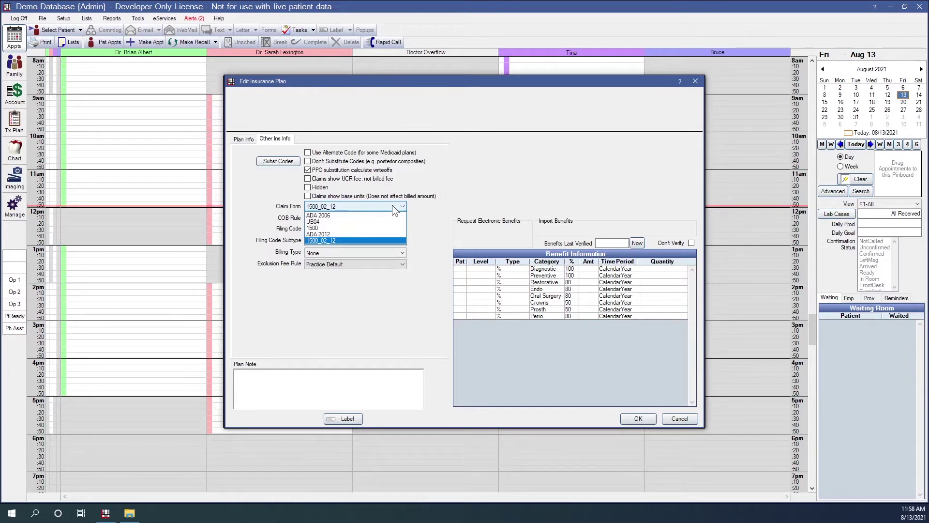
pyautogui.click(392, 205)
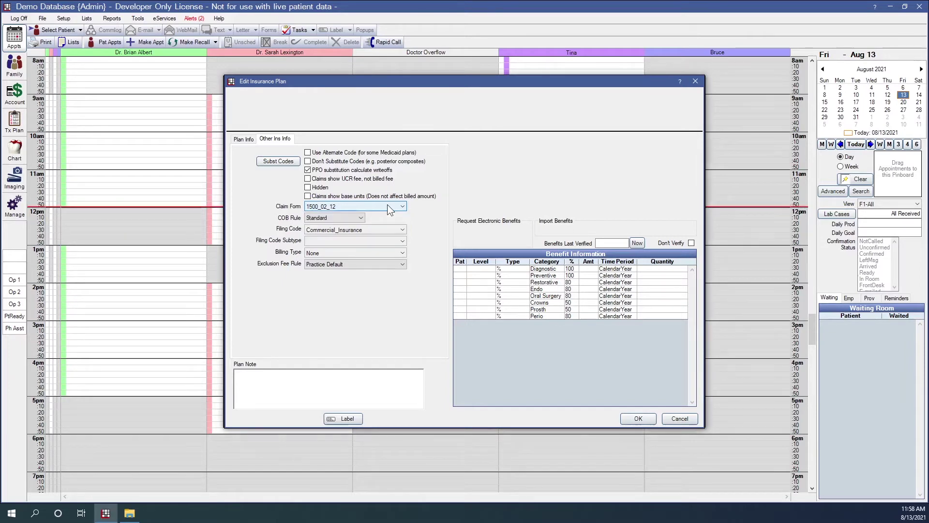
pyautogui.click(638, 418)
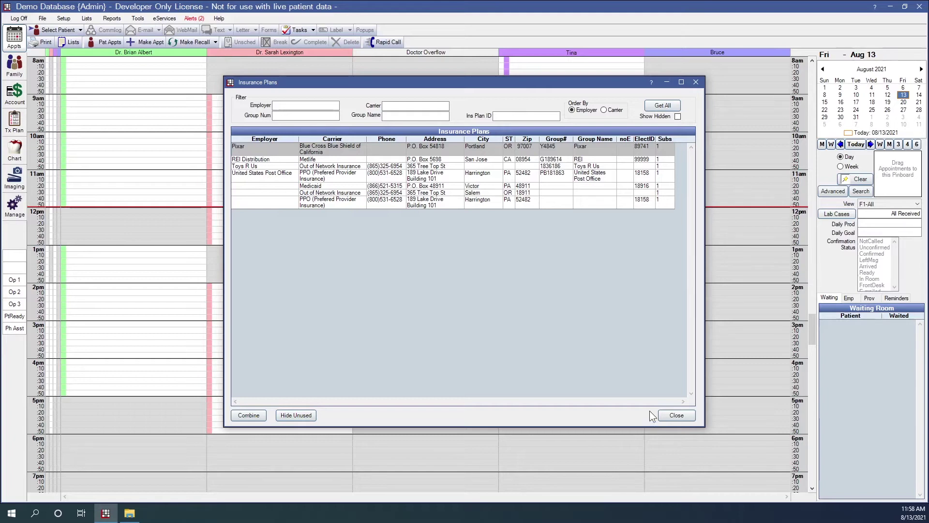
pyautogui.click(677, 416)
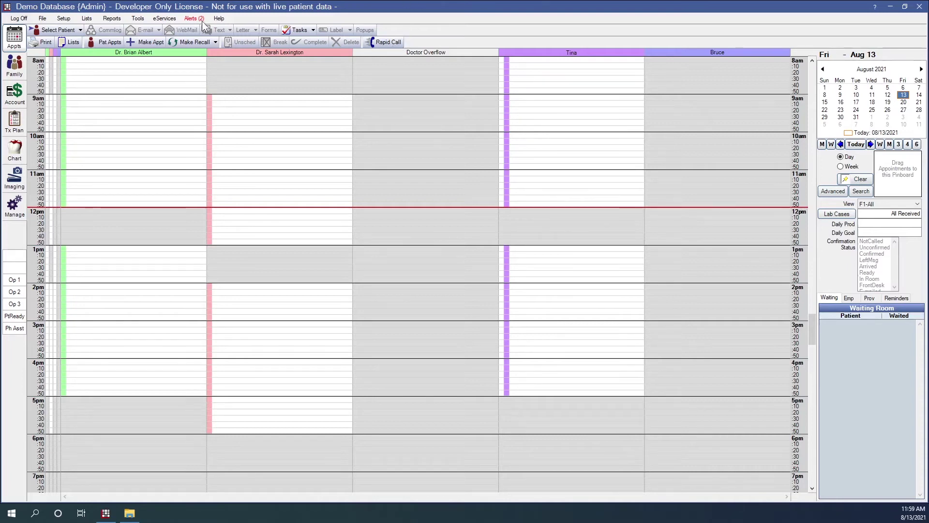
# Start a new procedure code ABCEF with description 'medical code' and abbreviation Med.
pyautogui.click(86, 19)
pyautogui.click(97, 27)
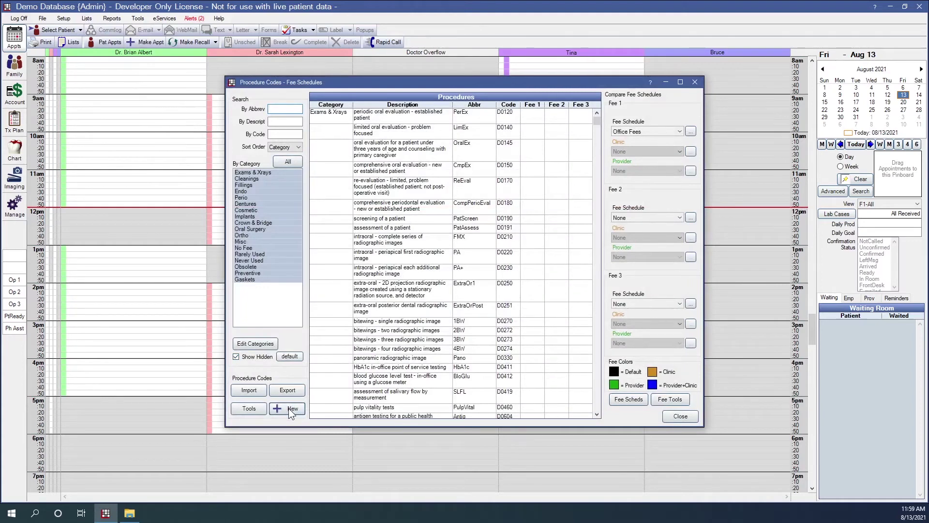
pyautogui.click(288, 408)
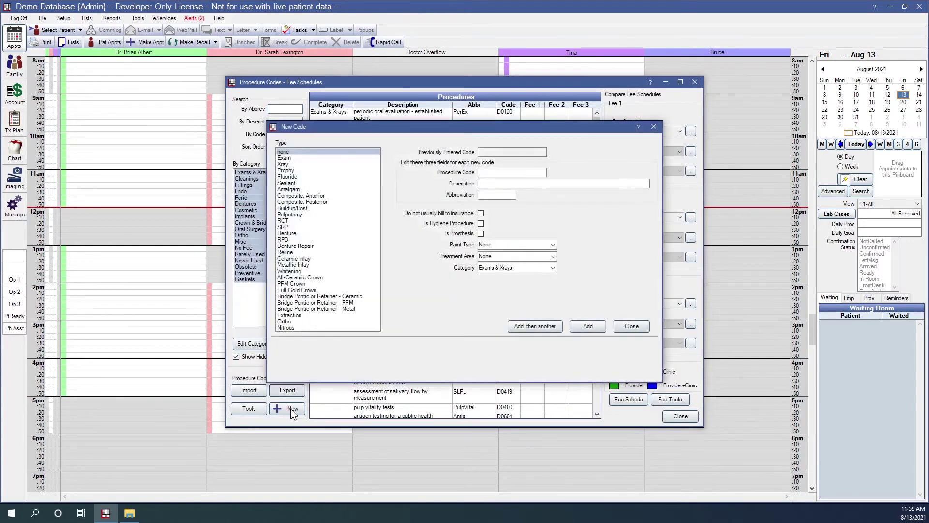
pyautogui.click(503, 173)
pyautogui.write('ABCEF')
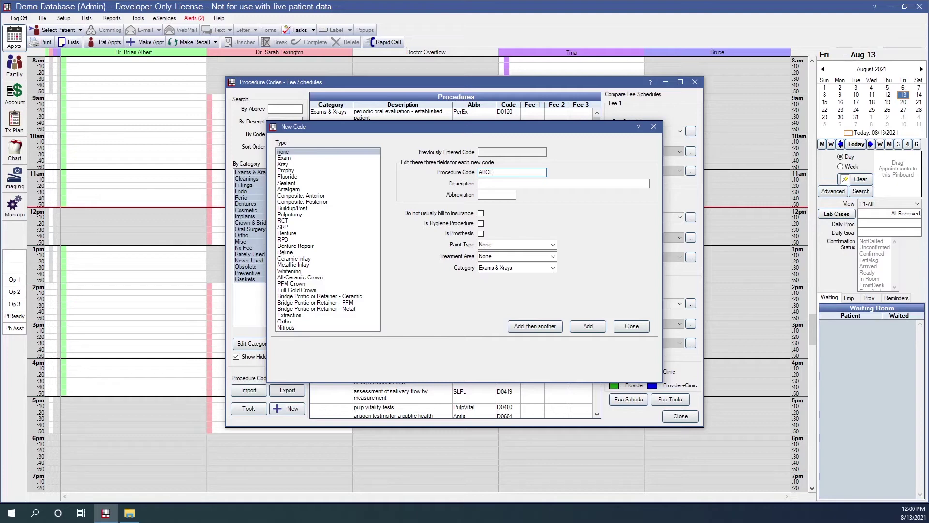
pyautogui.click(531, 184)
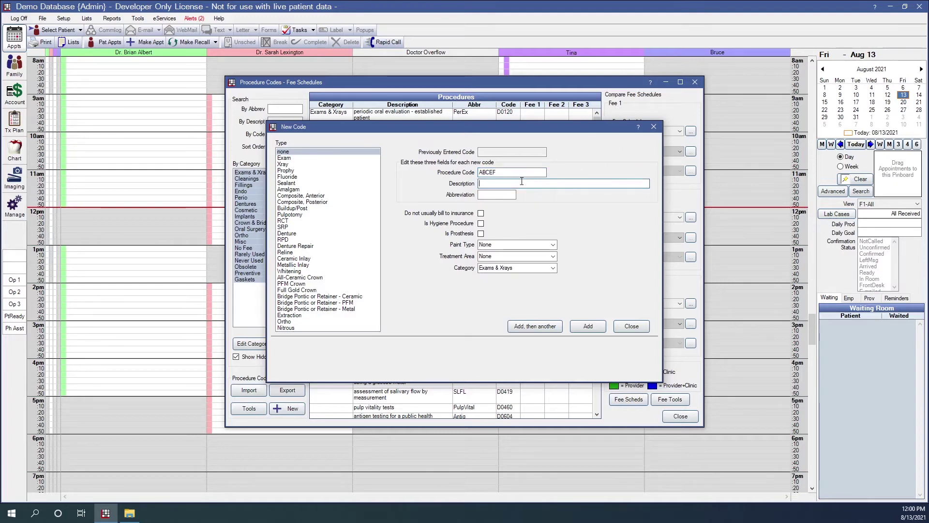
pyautogui.write('medical code')
pyautogui.press('Tab')
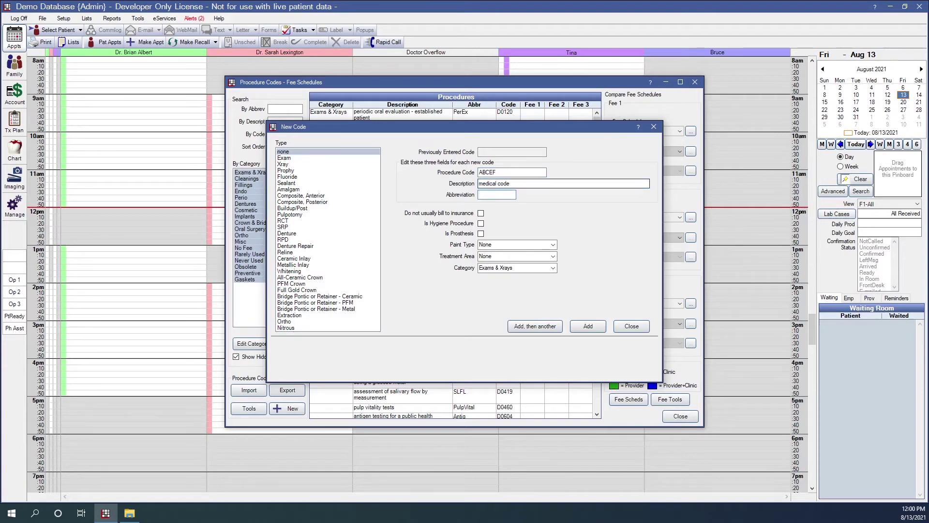
pyautogui.write('Med')
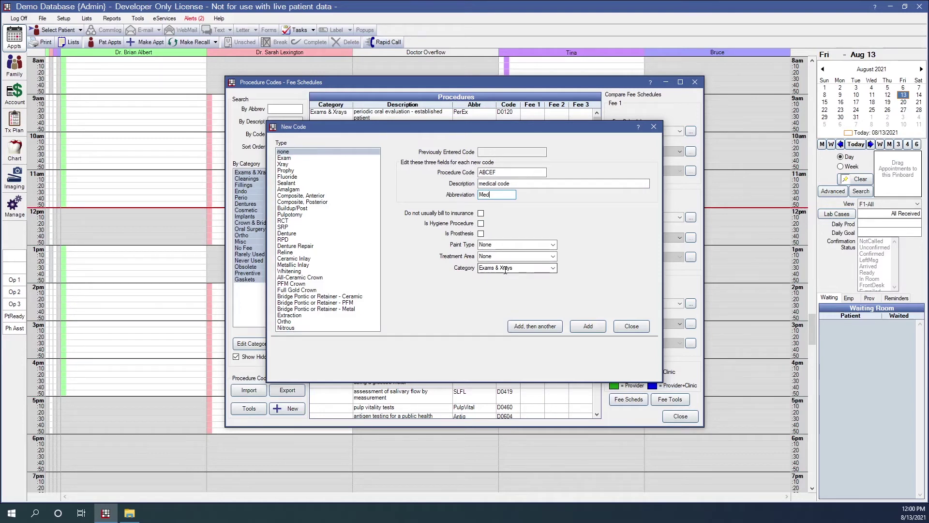
# Keep the Exams & Xrays category and add the new code.
pyautogui.click(554, 271)
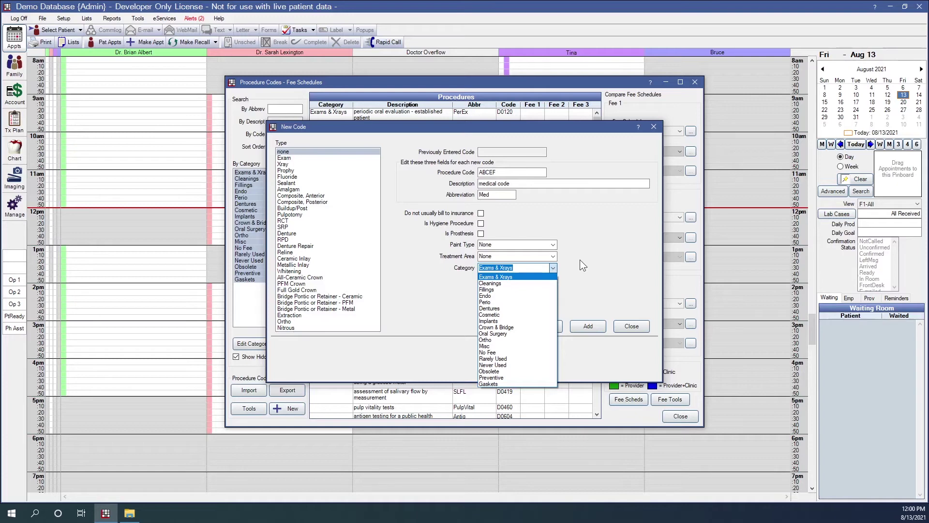
pyautogui.click(559, 271)
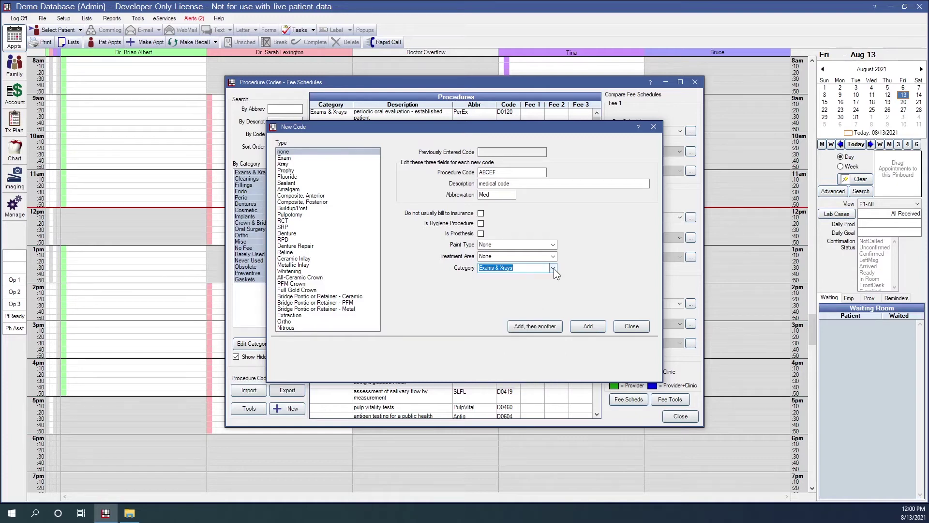
pyautogui.click(553, 268)
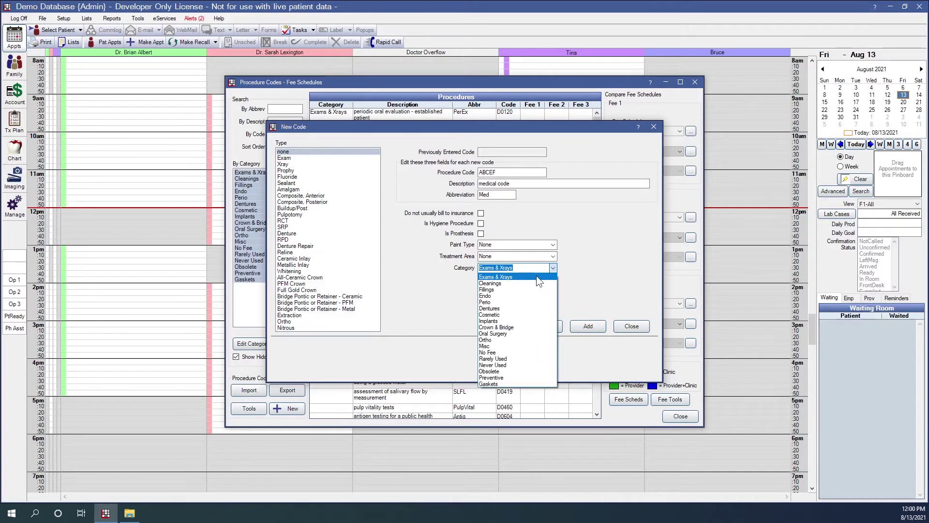
pyautogui.click(536, 275)
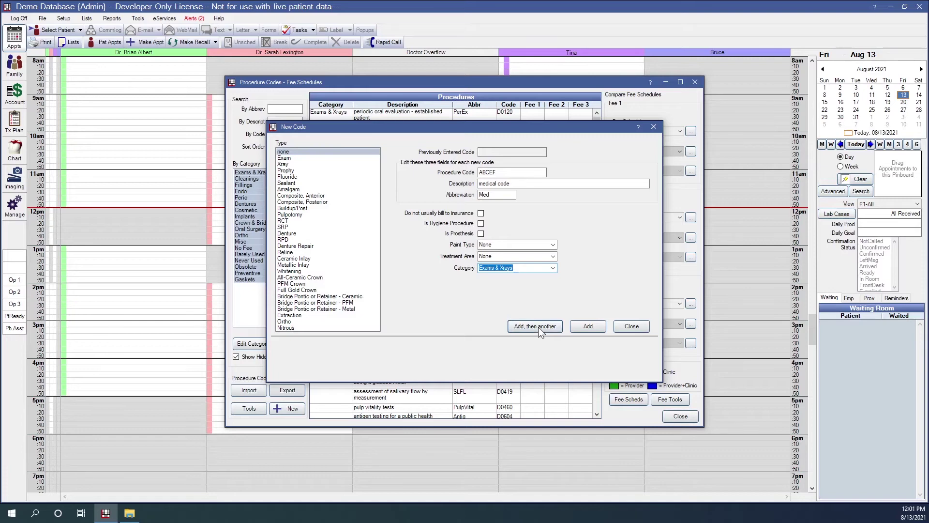
pyautogui.click(582, 327)
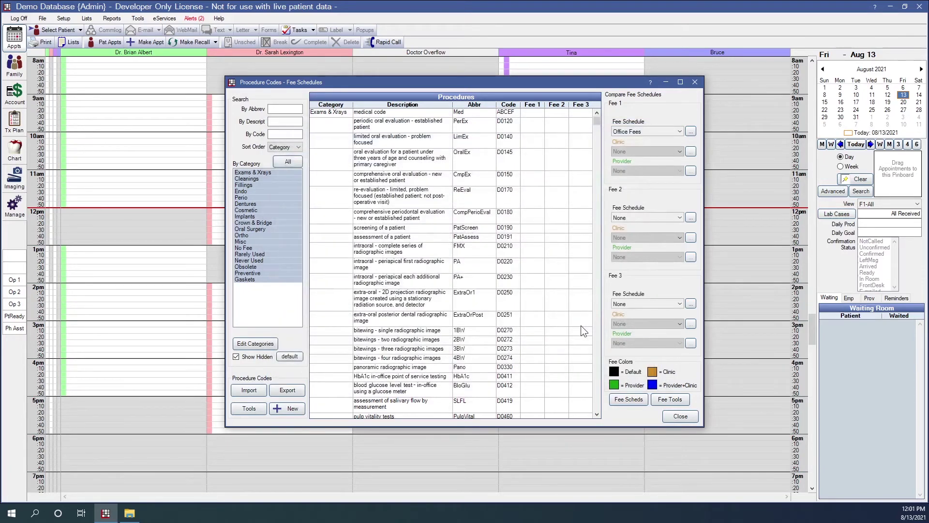
# Find D7997 by code 7997, enter ABCEF as its medical code, and close the list.
pyautogui.click(399, 113)
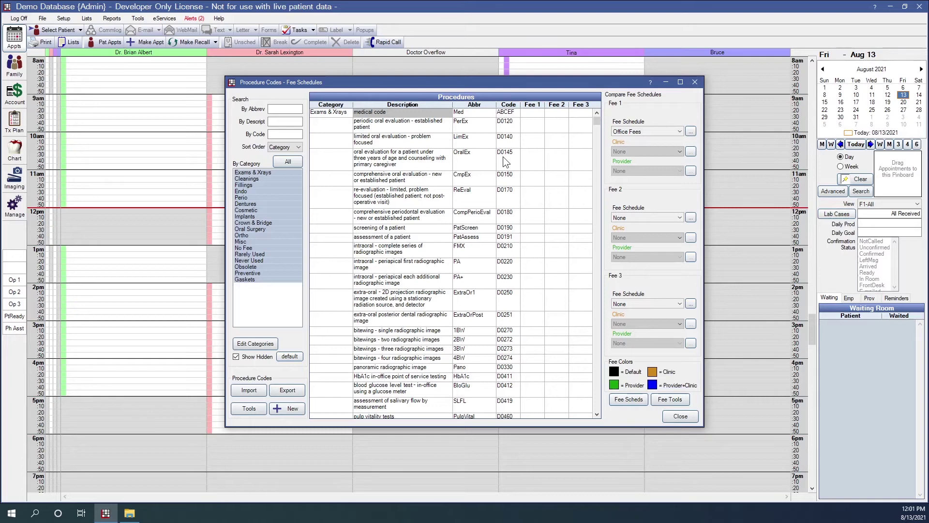
pyautogui.click(286, 134)
pyautogui.write('7997')
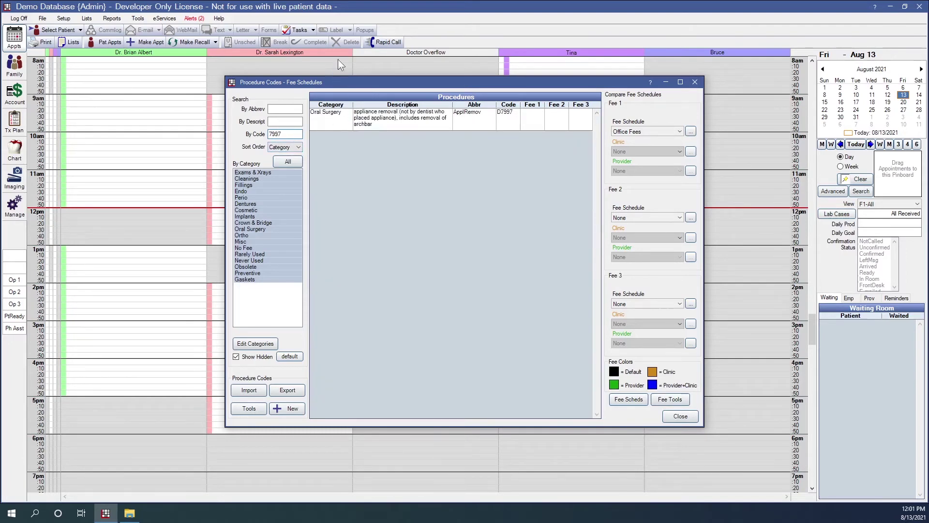
pyautogui.click(411, 123)
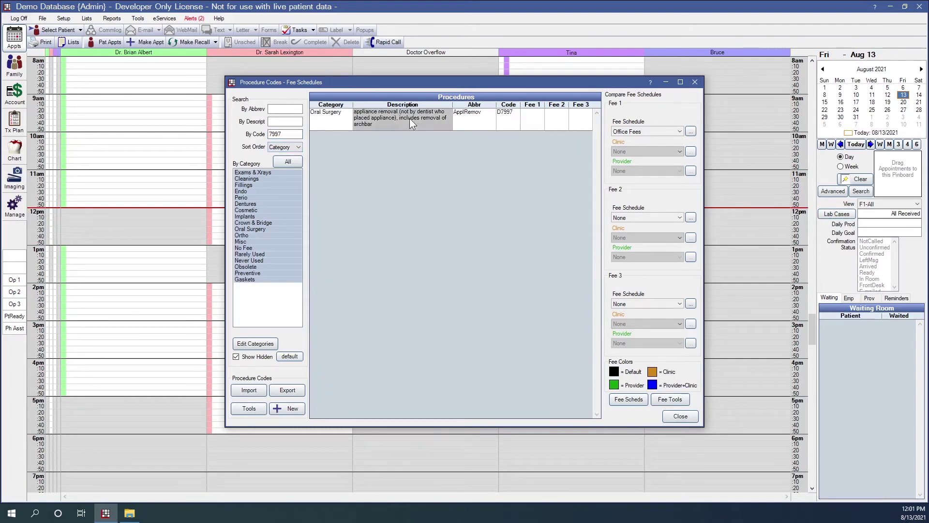
pyautogui.doubleClick(409, 119)
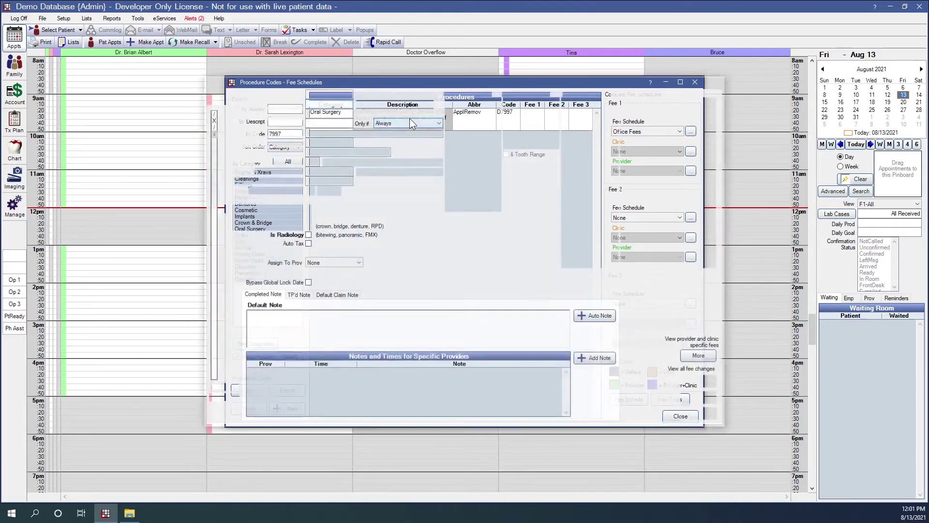
pyautogui.click(315, 113)
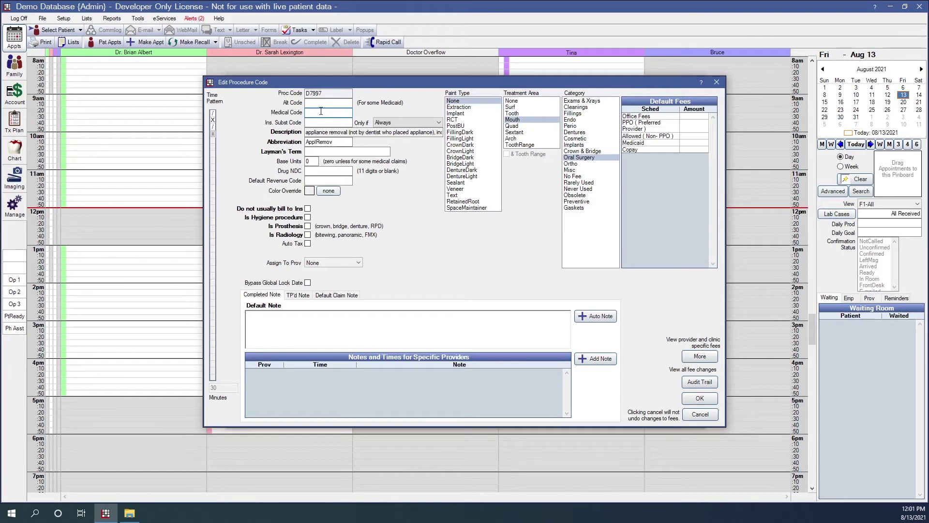
pyautogui.write('ABCEF')
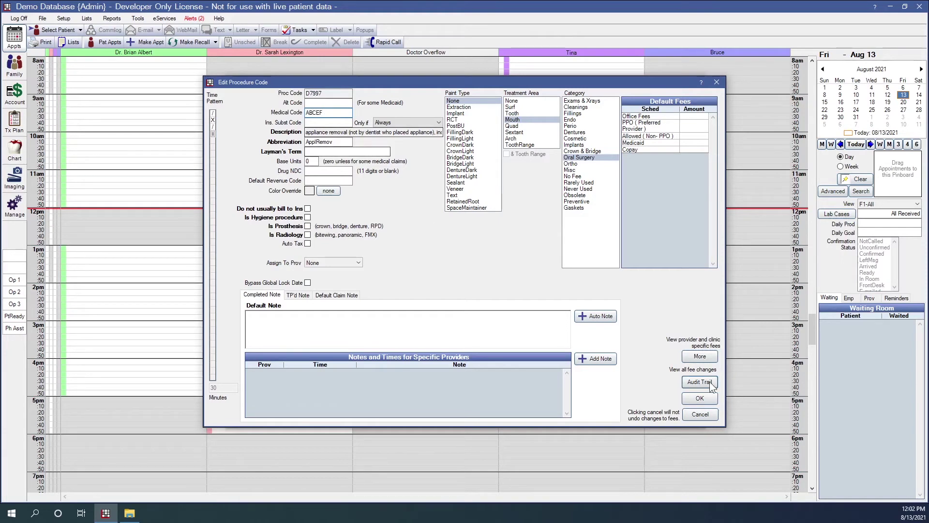
pyautogui.click(700, 398)
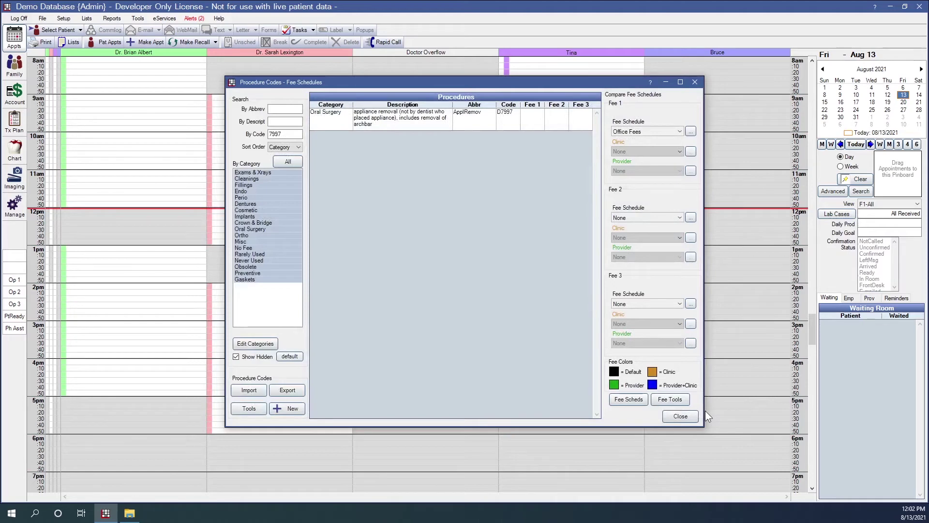
pyautogui.click(680, 416)
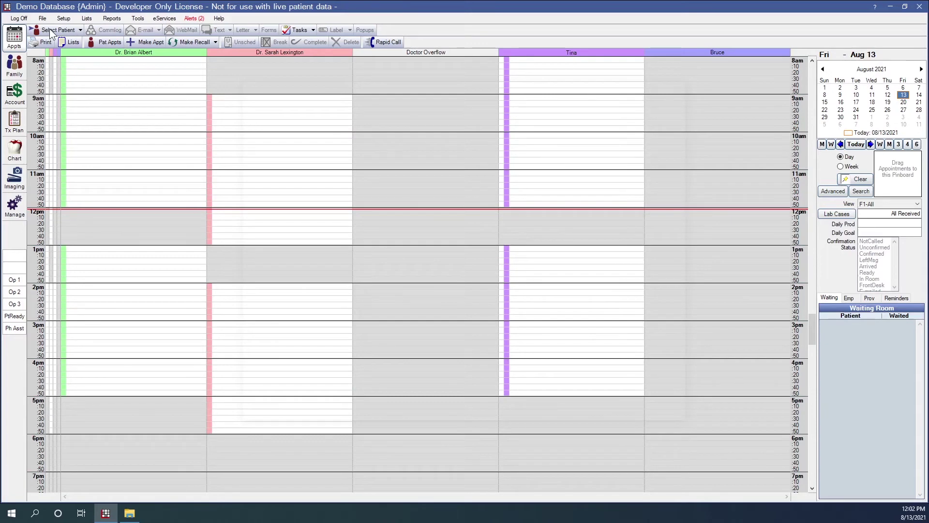
# Review the patient's Medical insurance plan in Family without changes, then switch to the Chart.
pyautogui.click(13, 66)
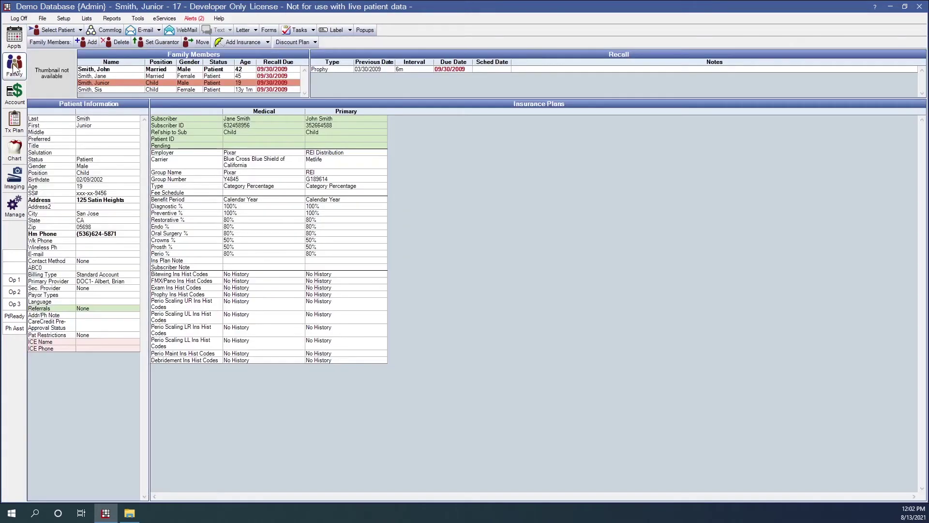
pyautogui.doubleClick(261, 159)
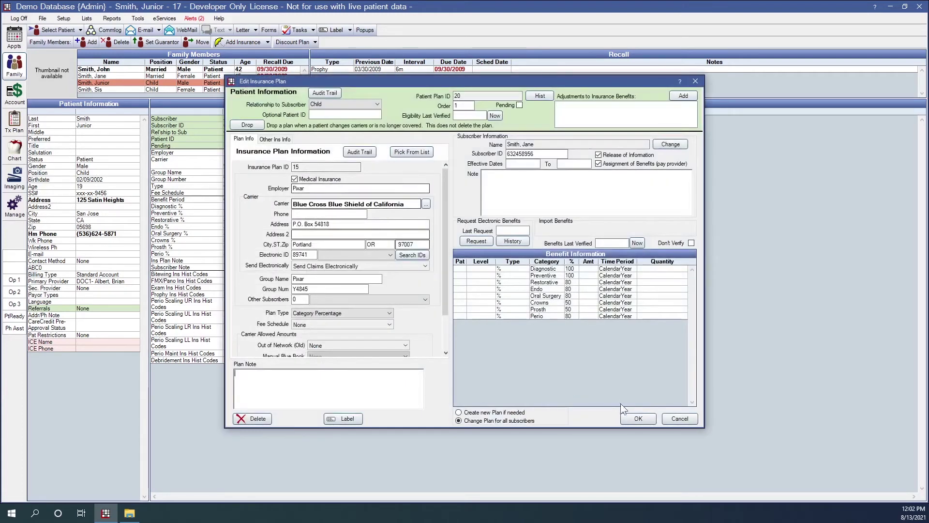
pyautogui.click(679, 418)
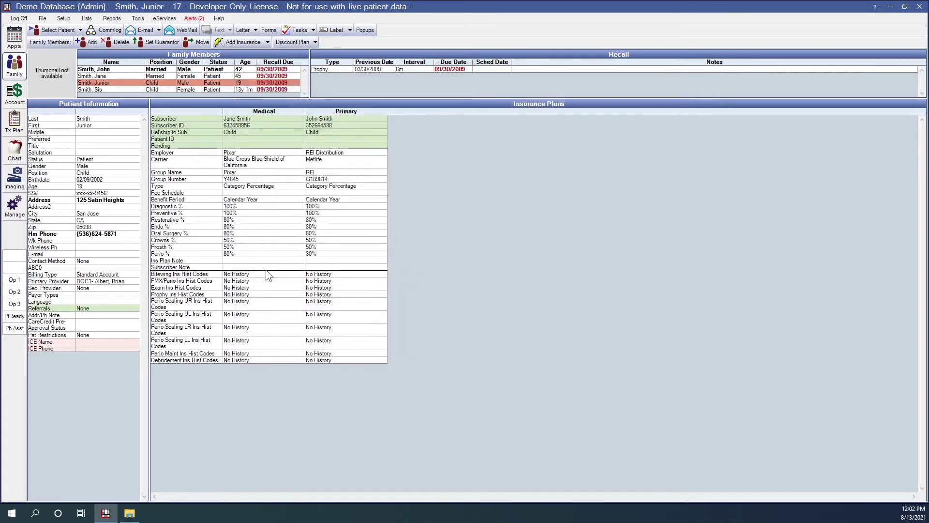
pyautogui.click(22, 154)
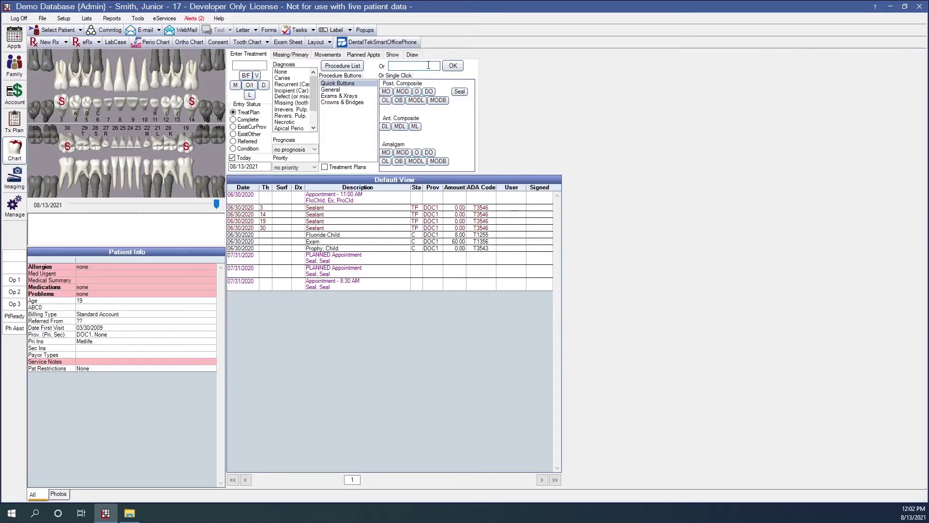
# Chart the D7997 appliance removal for the patient and set it complete.
pyautogui.write('7997')
pyautogui.press('Return')
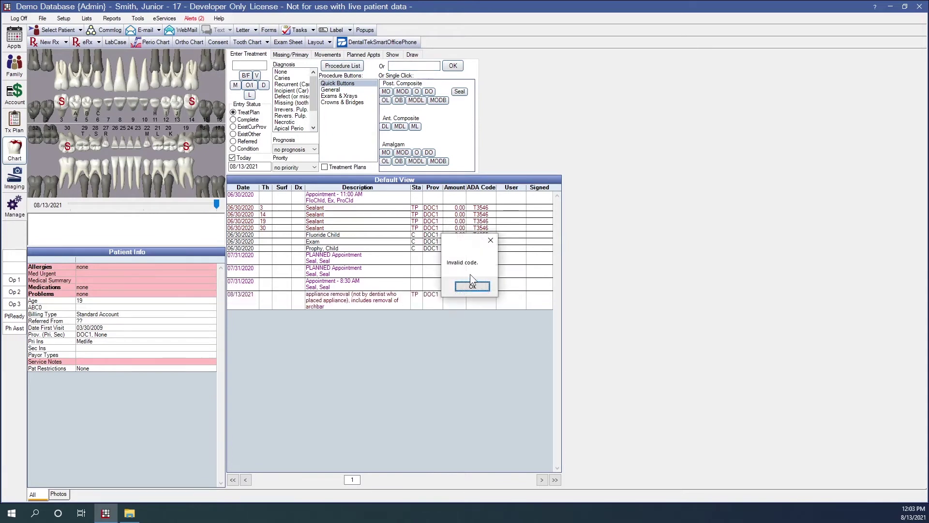
pyautogui.click(460, 286)
pyautogui.click(350, 299)
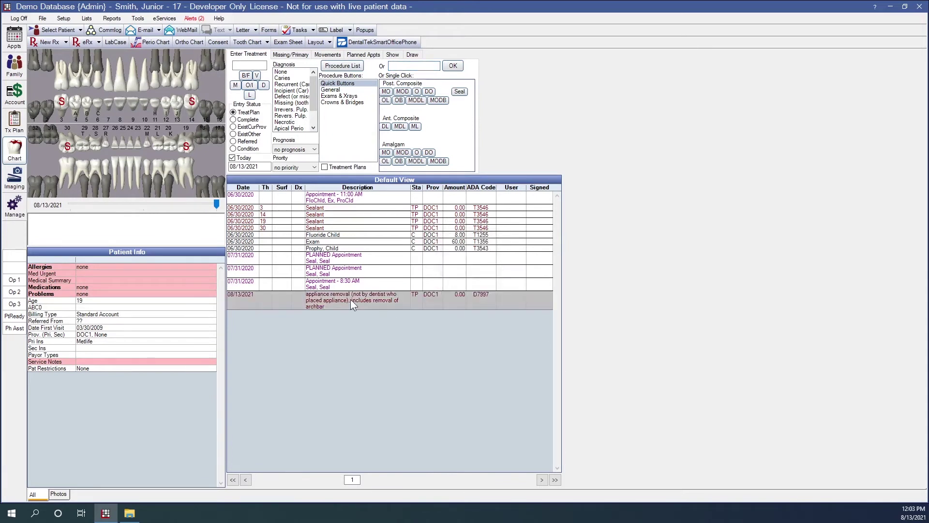
pyautogui.rightClick(351, 299)
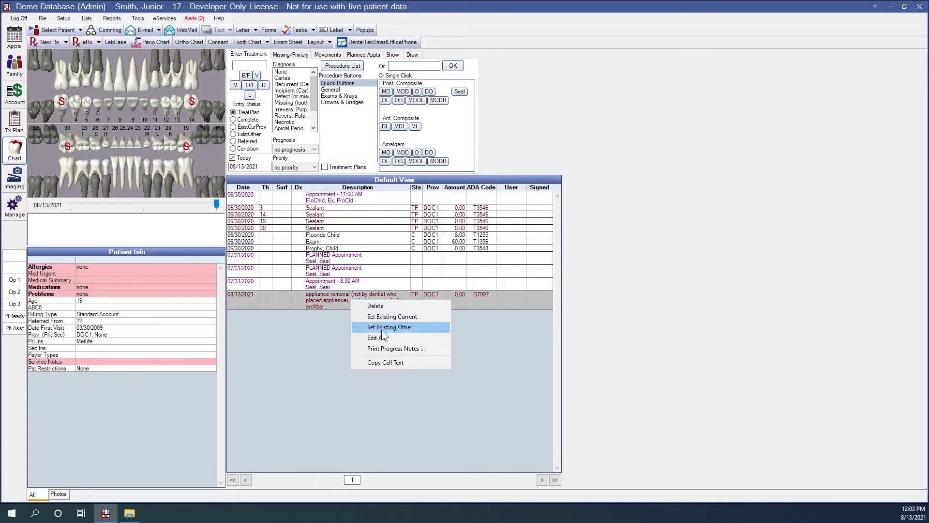
pyautogui.rightClick(368, 304)
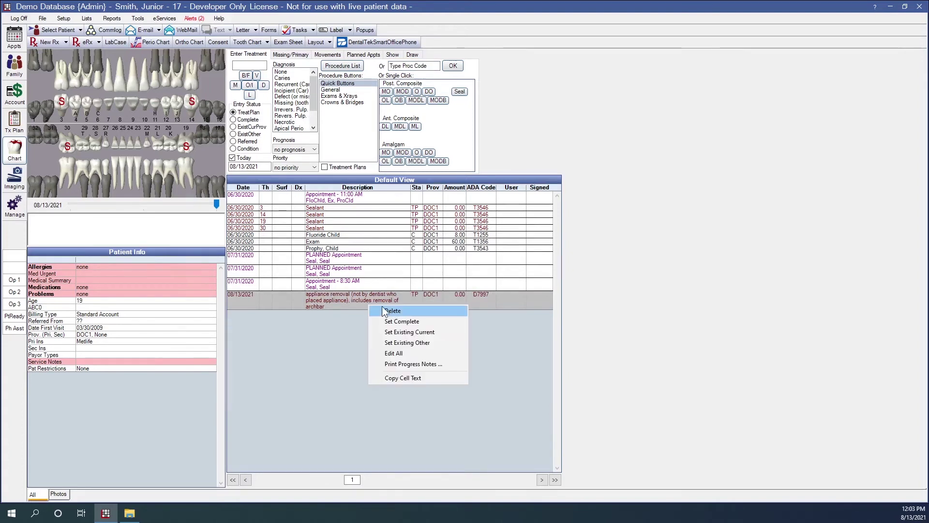
pyautogui.click(393, 321)
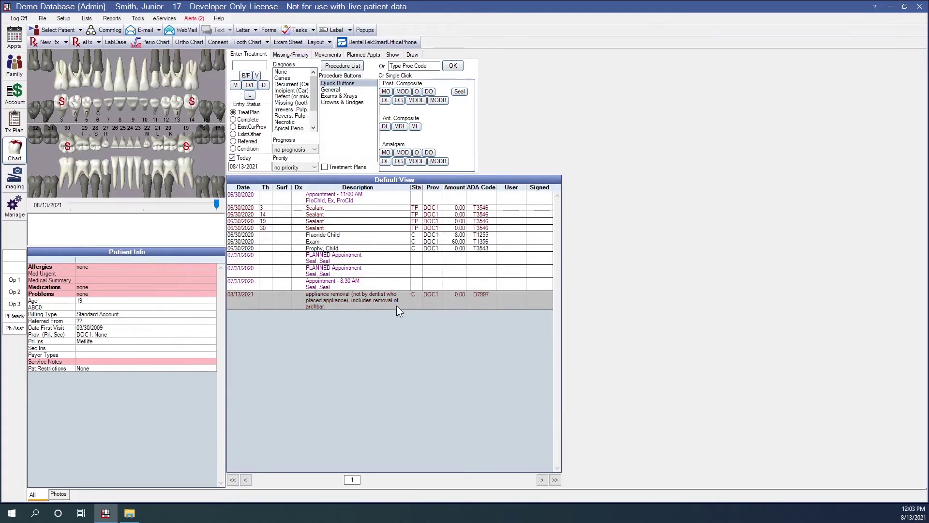
# Change the D7997 procedure's fee from 0.00 to 200.00.
pyautogui.doubleClick(385, 300)
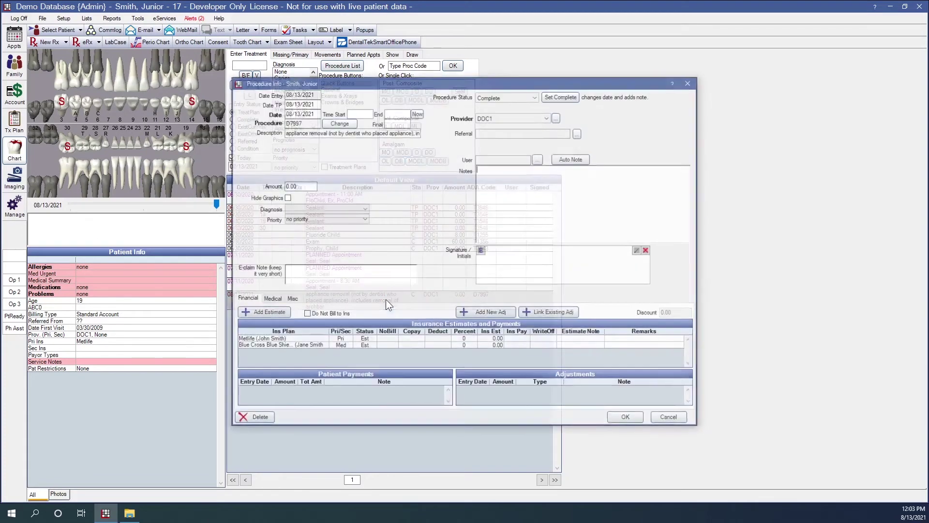
pyautogui.doubleClick(309, 184)
pyautogui.write('200')
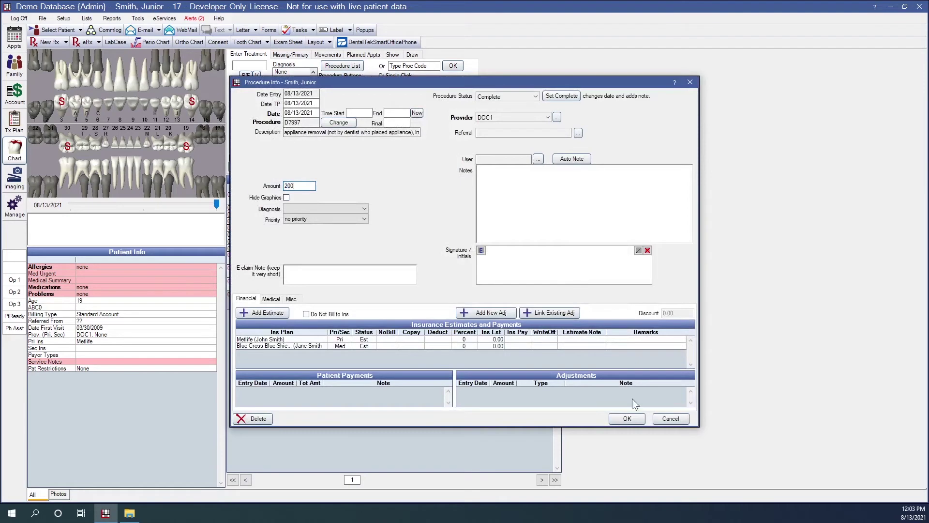
pyautogui.click(627, 420)
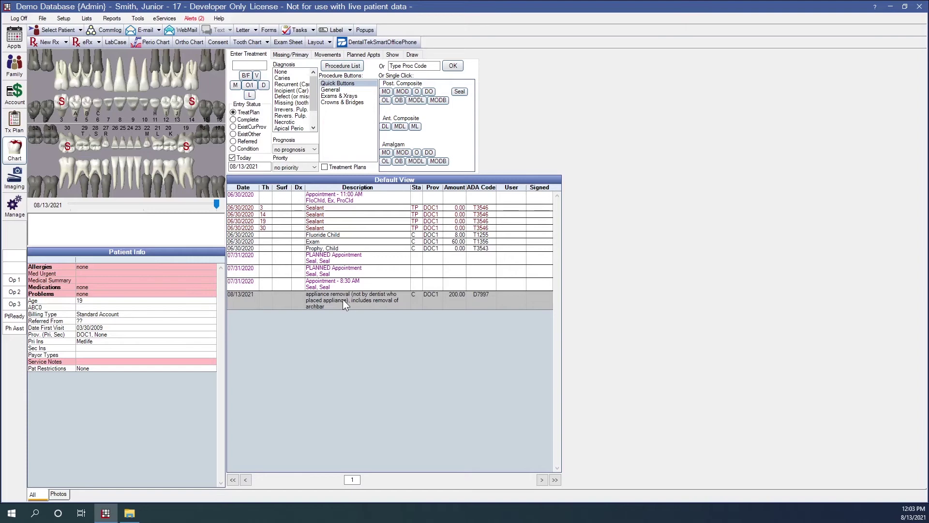
# On D7997's Medical tab, tick Princ Diag and Use ICD-10, then start the Diagnosis Code 1 lookup.
pyautogui.doubleClick(385, 303)
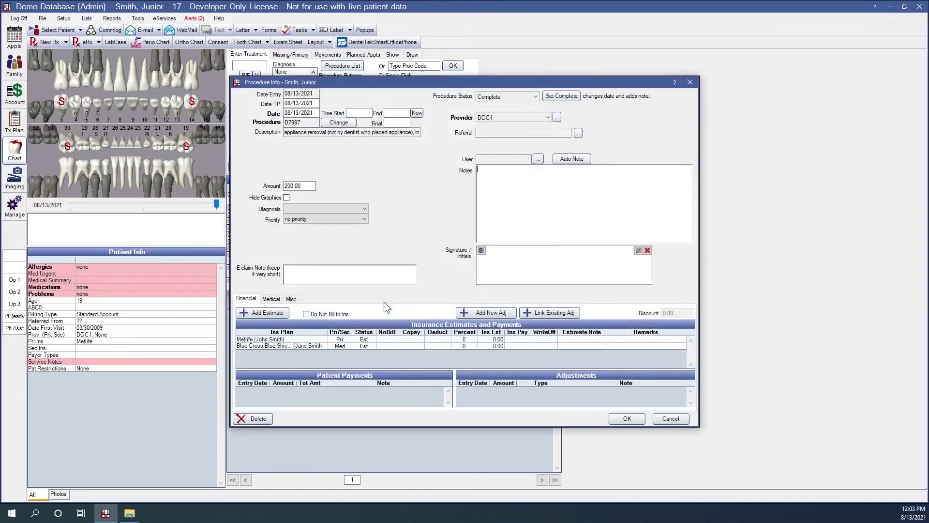
pyautogui.click(274, 300)
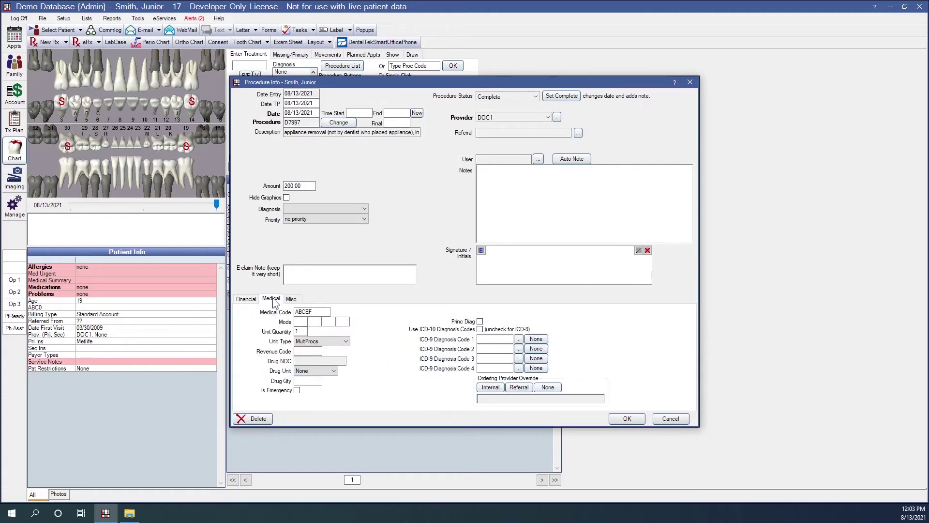
pyautogui.click(316, 313)
pyautogui.doubleClick(316, 313)
pyautogui.click(479, 322)
pyautogui.click(480, 342)
pyautogui.click(479, 329)
pyautogui.click(519, 339)
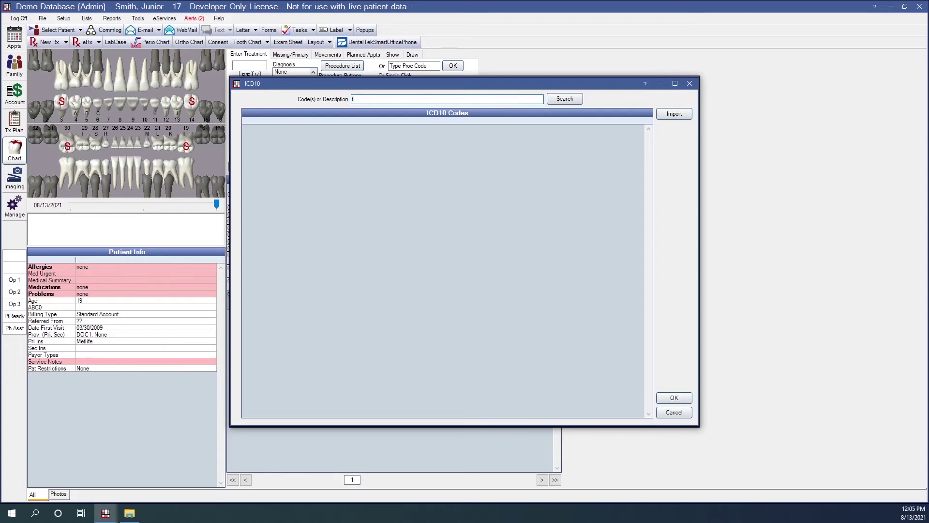
# Search 'tire', choose W37.0XXA as diagnosis code 1, and save the procedure.
pyautogui.write('re')
pyautogui.click(569, 99)
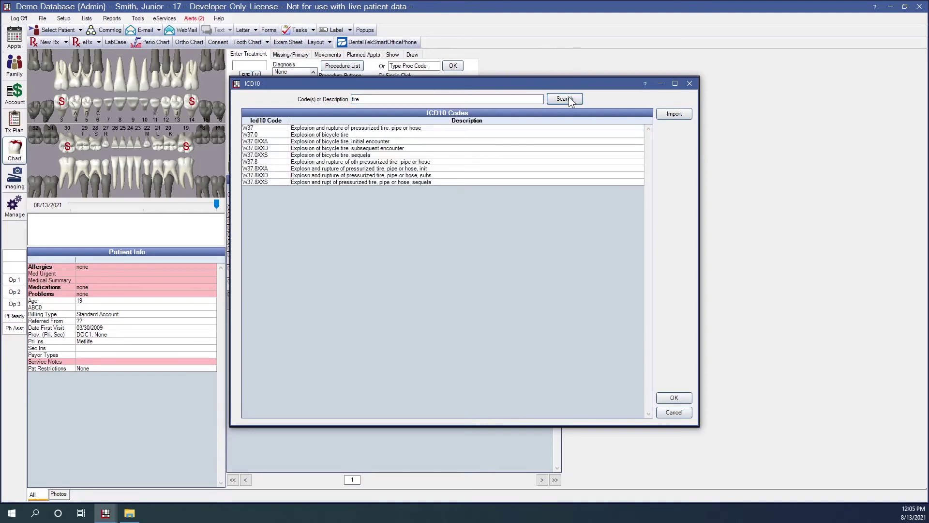
pyautogui.click(300, 142)
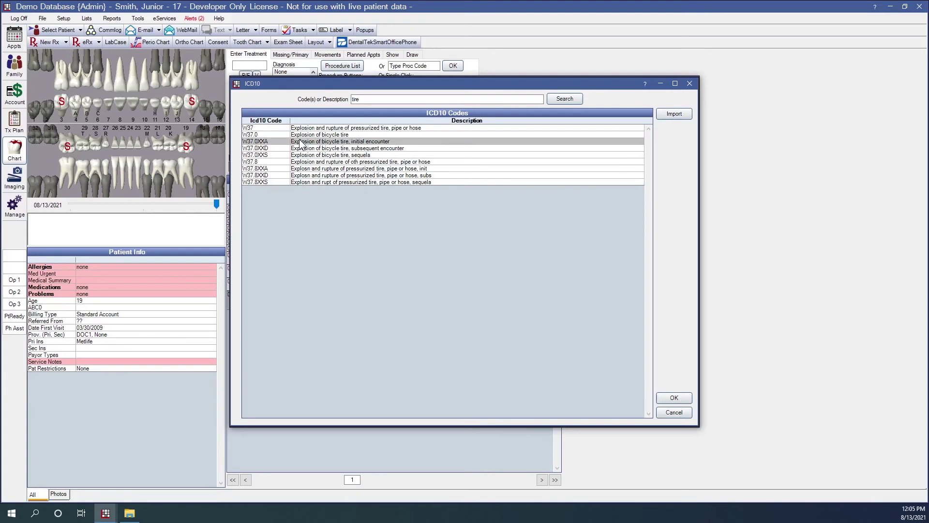
pyautogui.click(678, 398)
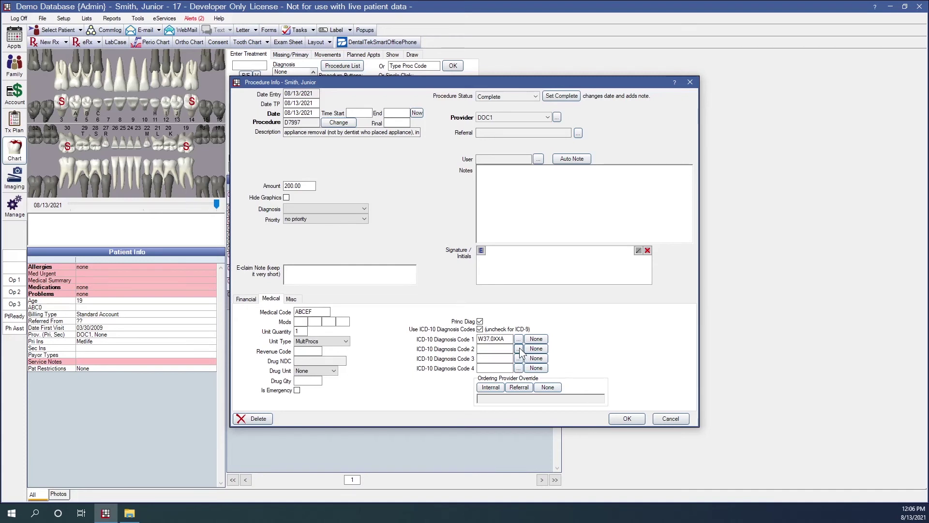
pyautogui.click(621, 416)
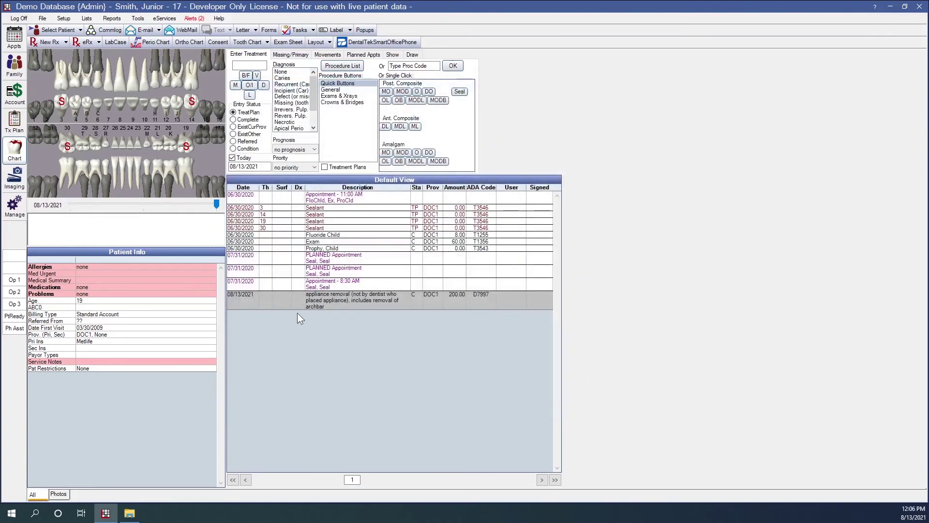
# Create a Medical claim for the 08/13/2021 D7997 appliance removal charge in the Account ledger.
pyautogui.click(21, 90)
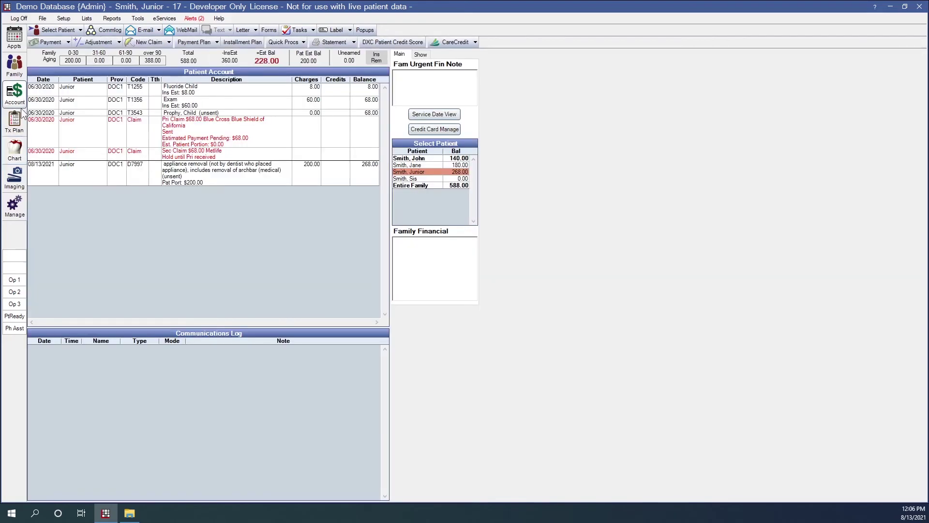
pyautogui.click(193, 176)
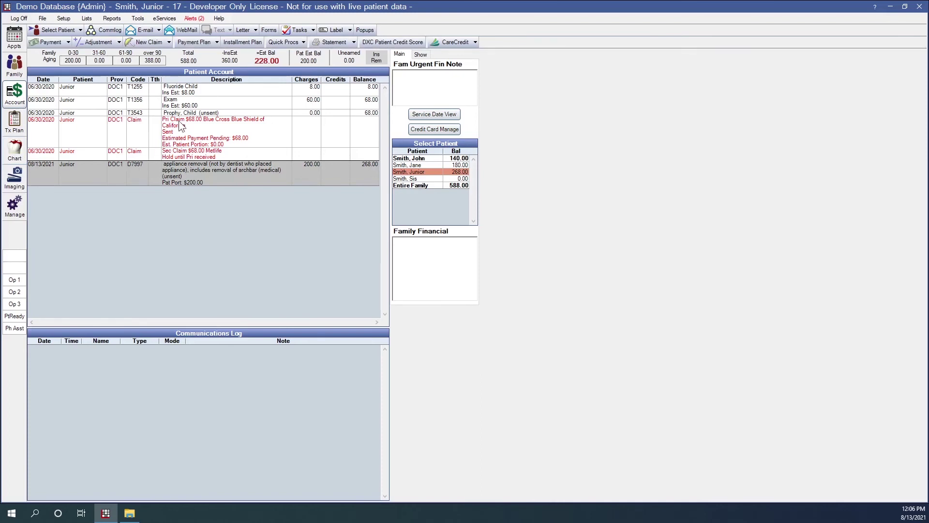
pyautogui.click(169, 42)
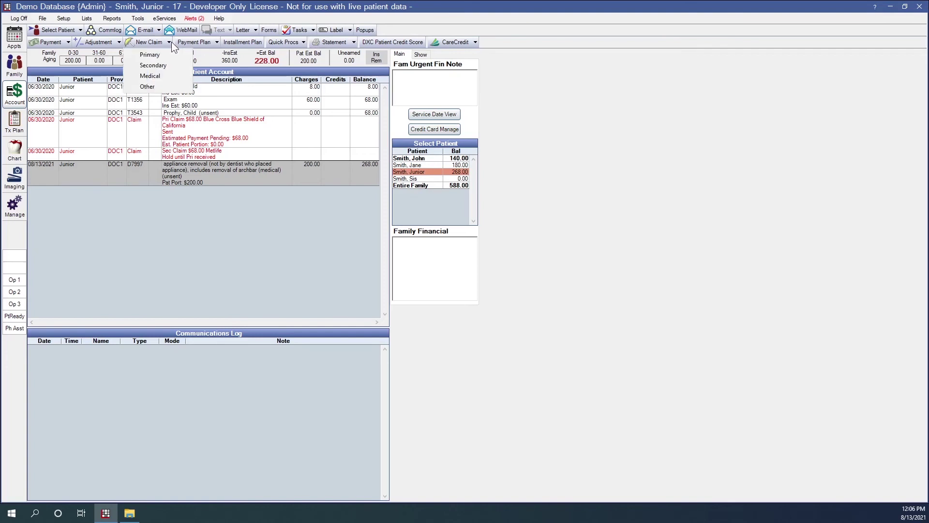
pyautogui.click(166, 76)
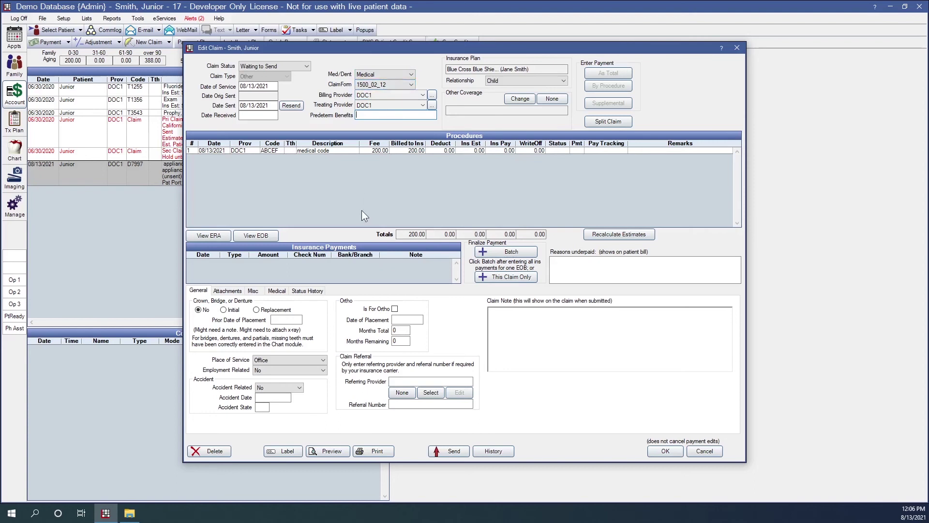
pyautogui.click(332, 449)
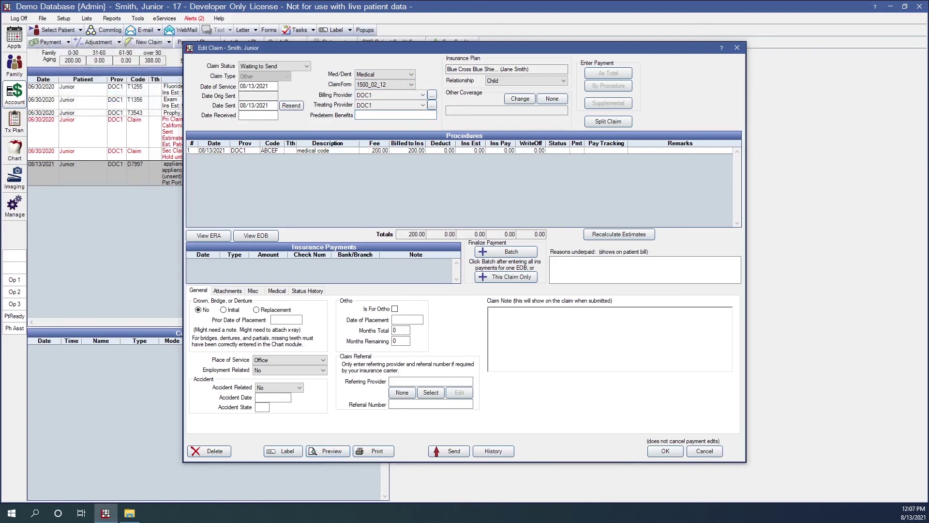
pyautogui.moveTo(852, 114); pyautogui.dragTo(405, 50)
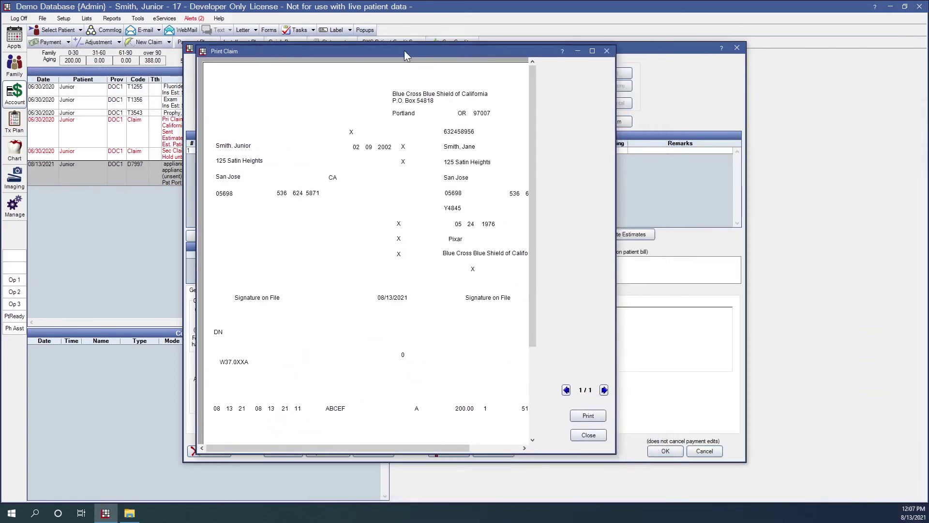
pyautogui.click(591, 51)
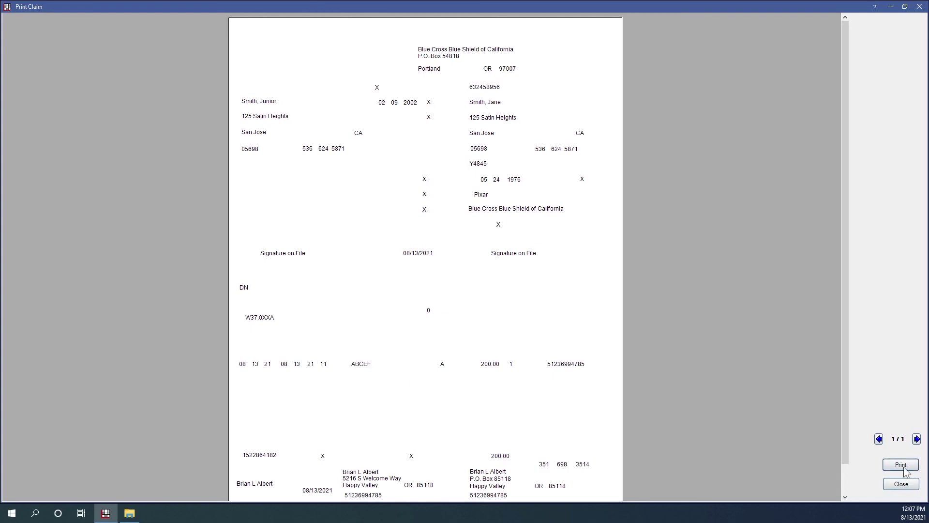
pyautogui.click(908, 485)
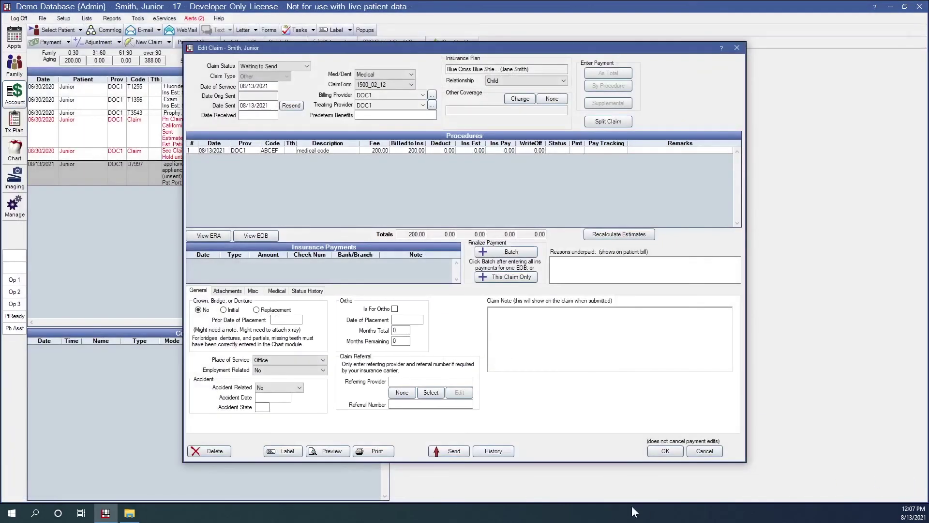
# Save the 200.00 Blue Cross medical claim despite the missing-data warning, then select it in the ledger.
pyautogui.click(661, 452)
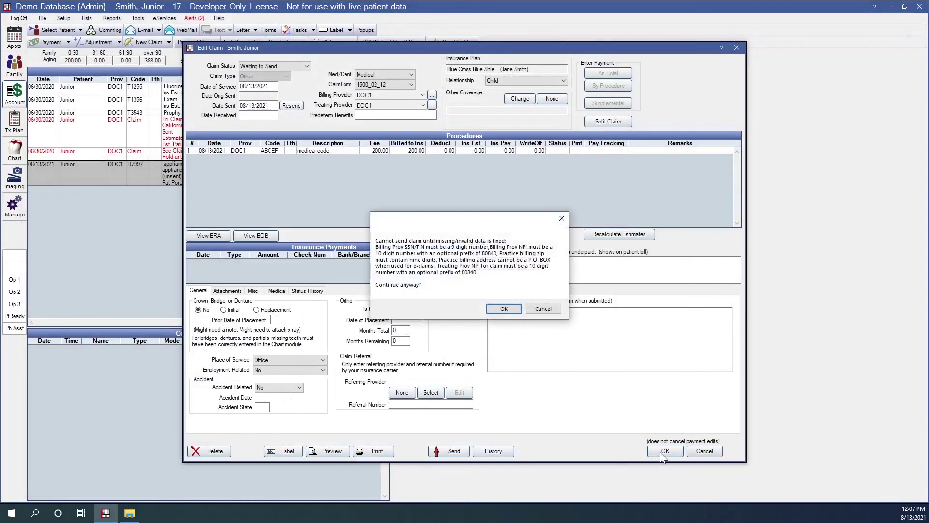
pyautogui.click(502, 309)
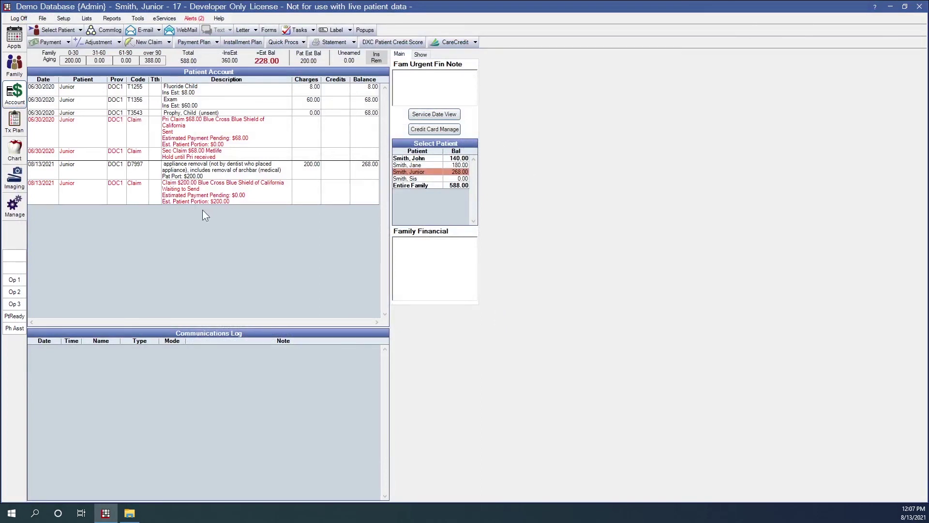
pyautogui.click(188, 192)
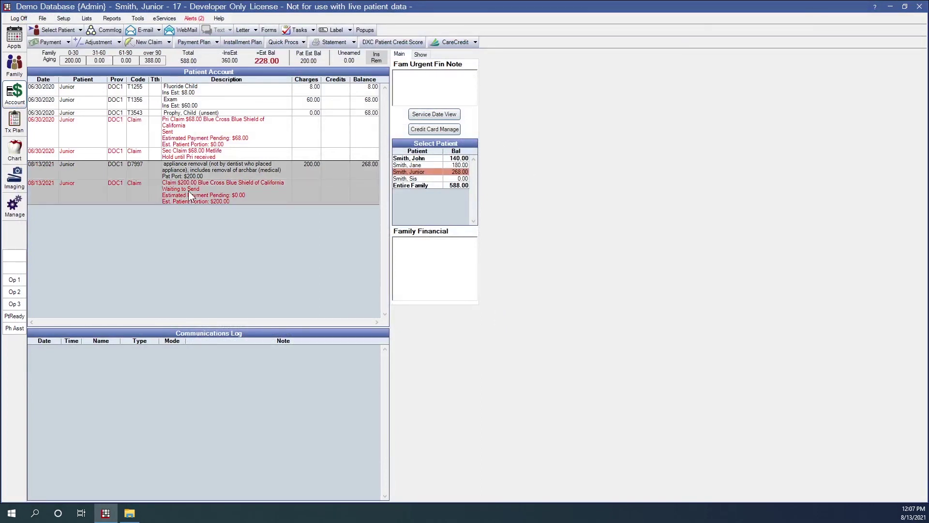